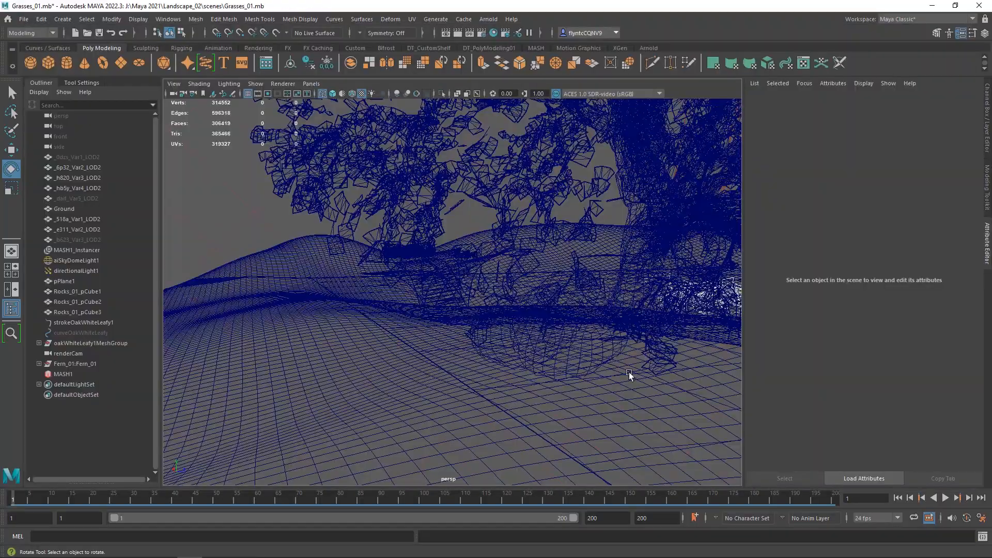
Examine the fern planes, ground mesh, rock and oak tree leaves in the Grasses_01 landscape scene
left_click_drag(481, 290, 556, 297, "alt")
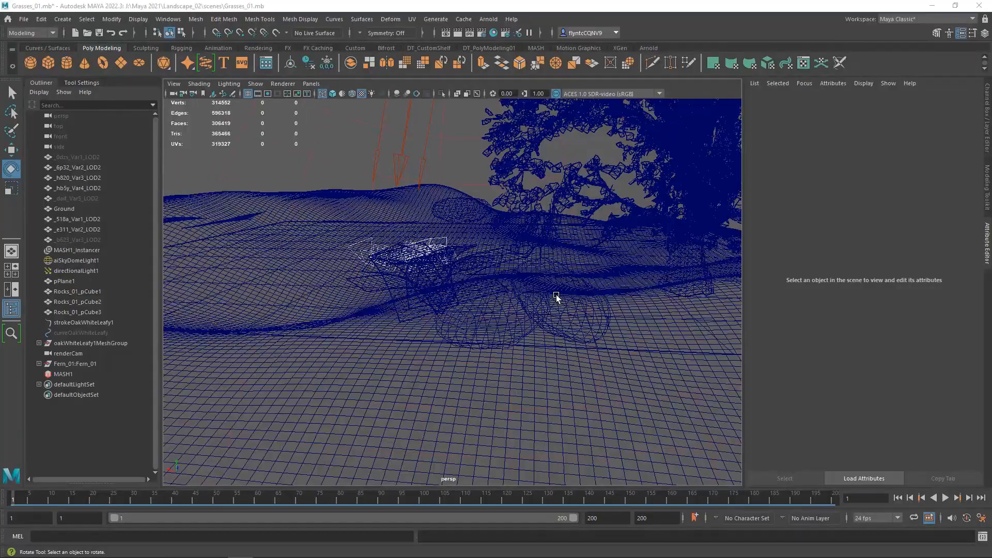
left_click_drag(514, 245, 548, 284, "alt")
left_click(531, 305)
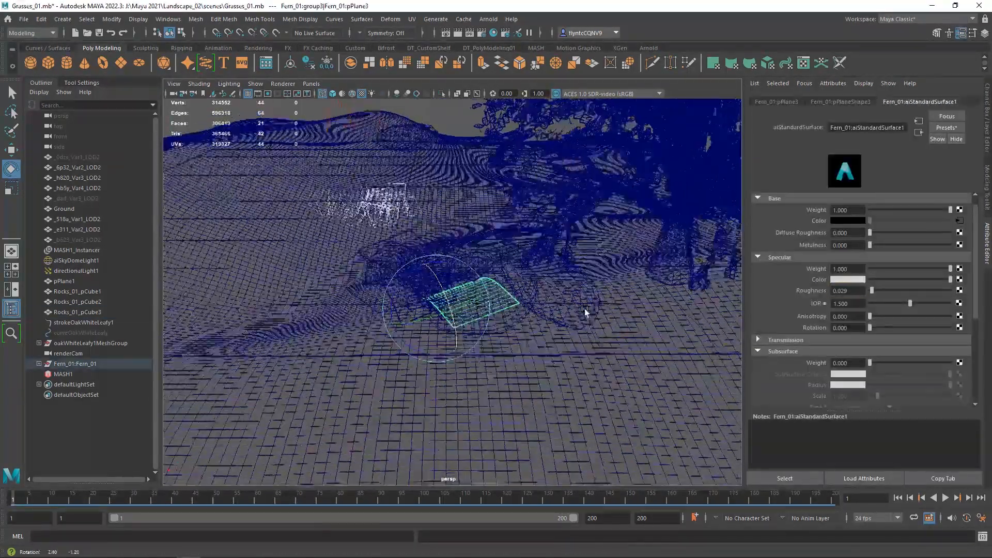
left_click(562, 309)
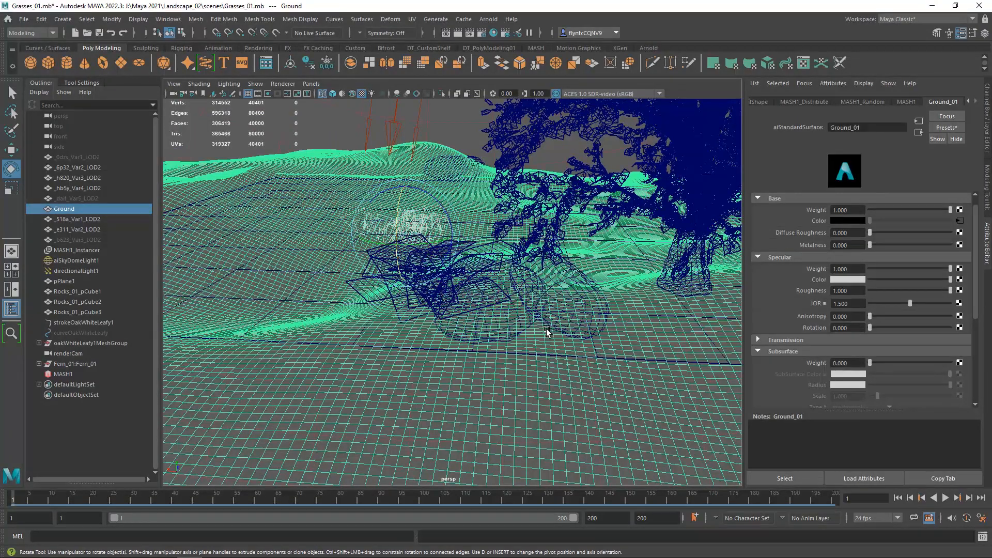
left_click(559, 281)
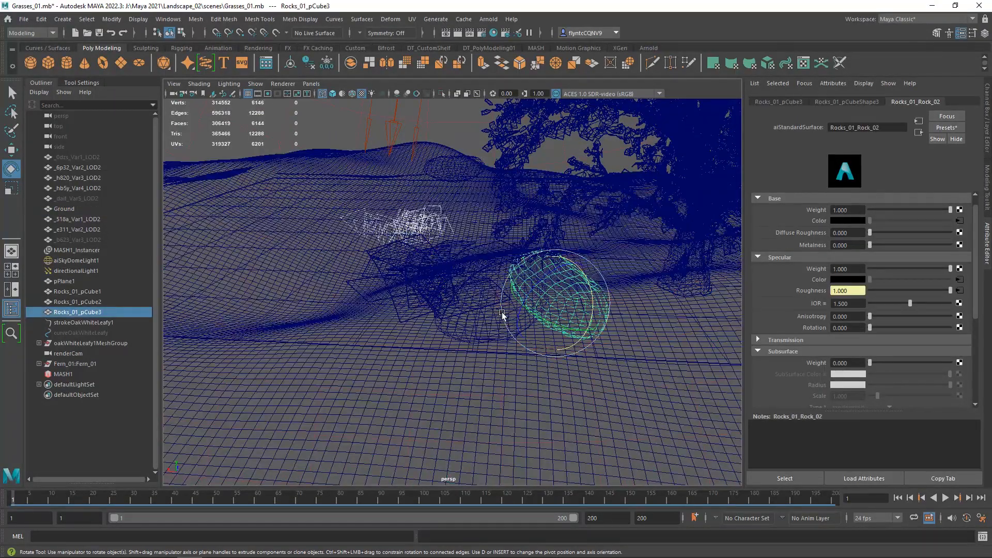
mouse_move(504, 337)
left_mouse_down("alt")
mouse_move(522, 330)
mouse_move(491, 342)
left_mouse_up("alt")
left_click(419, 255)
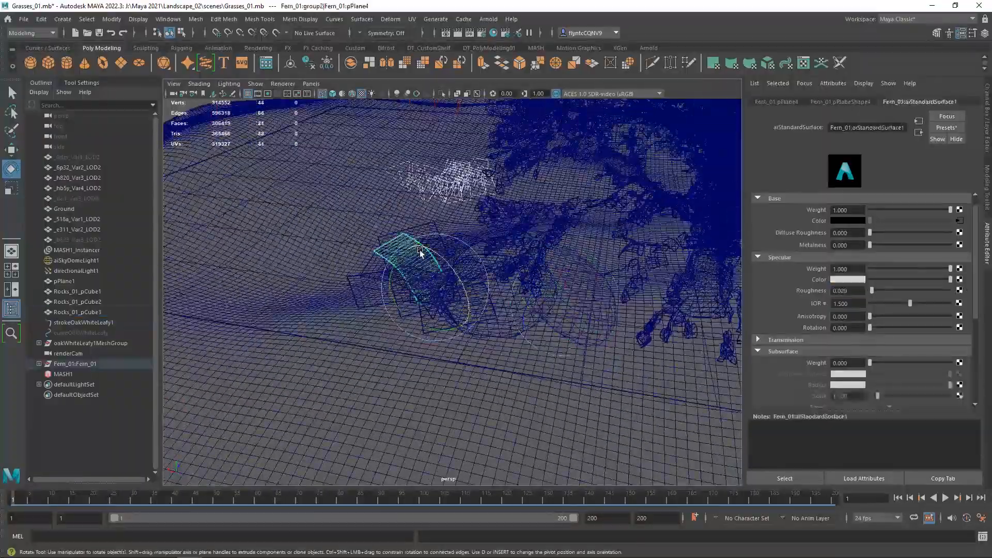
left_click_drag(405, 273, 485, 285, "alt")
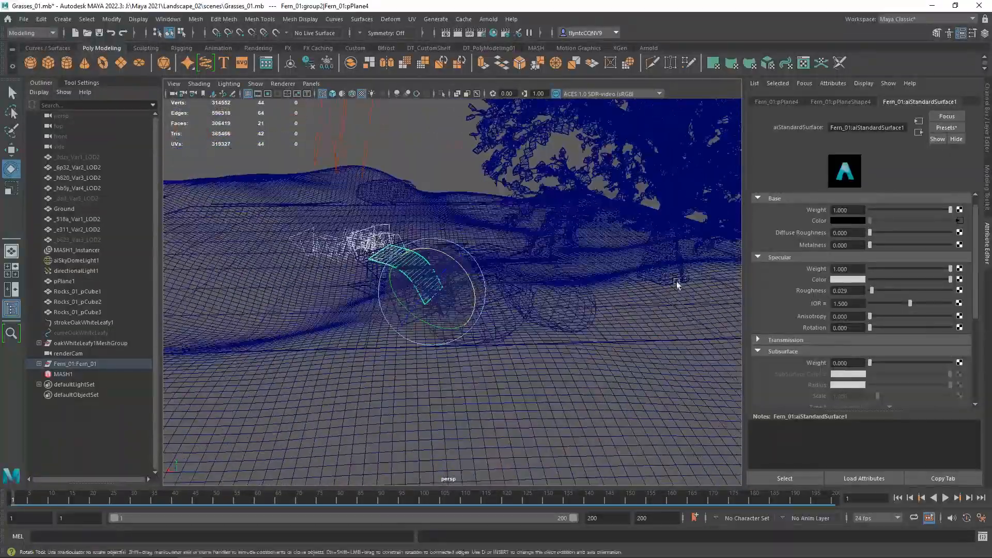
left_click(662, 267)
left_click(550, 203)
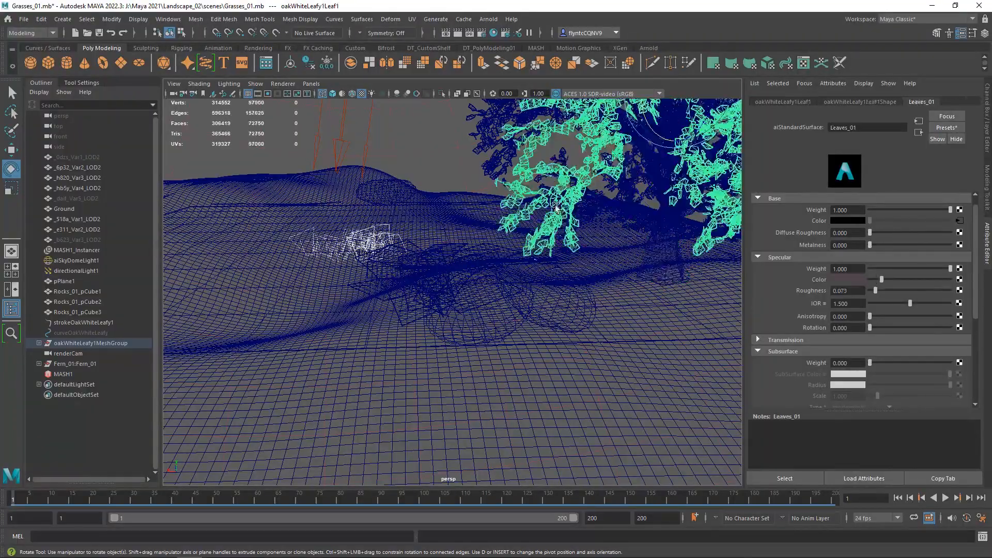
left_click_drag(581, 196, 351, 170, "alt")
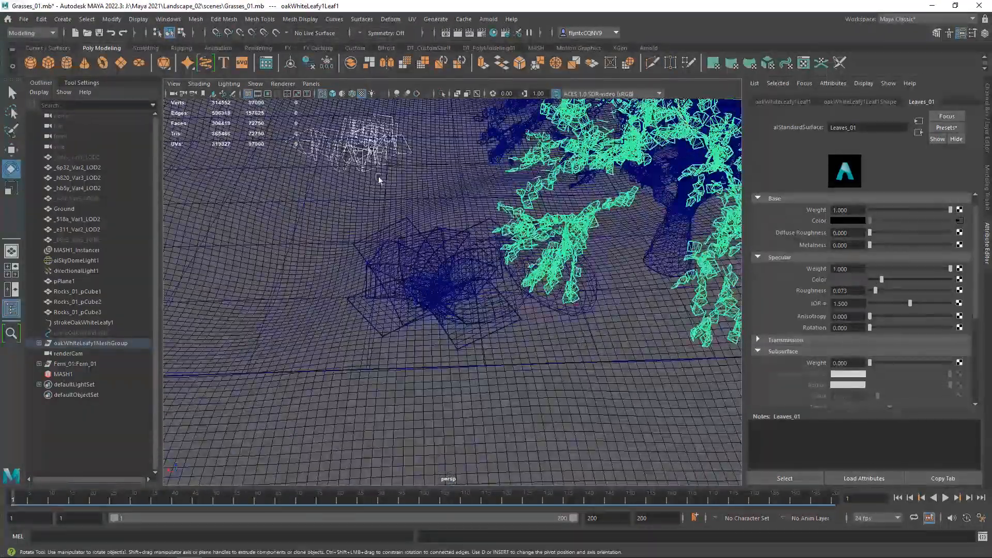
middle_click_drag(339, 164, 613, 350, "alt")
left_click_drag(613, 350, 653, 327, "alt")
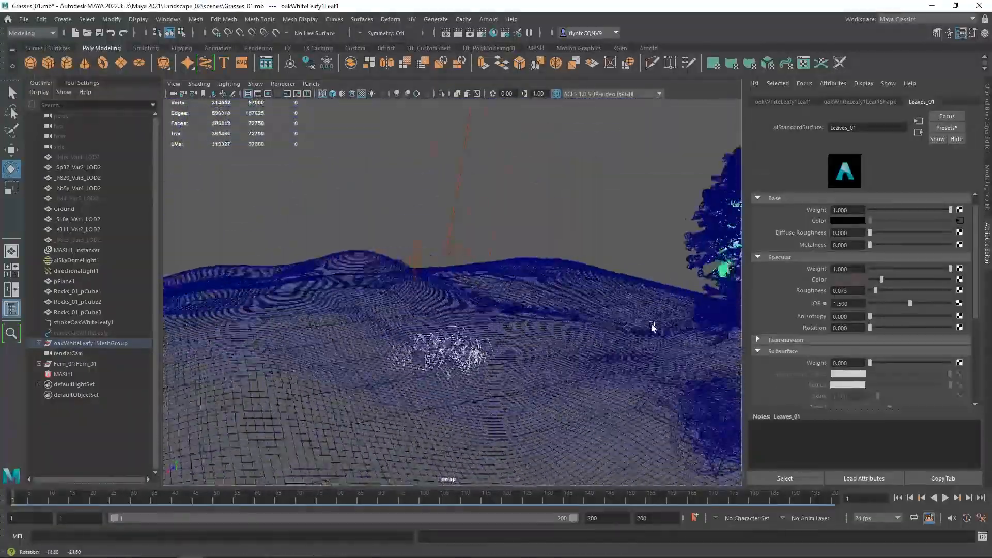
Examine the water plane, the grass source meshes beside the terrain and the overall ground mesh of the landscape
left_click(501, 378)
left_click_drag(501, 379, 409, 416, "alt")
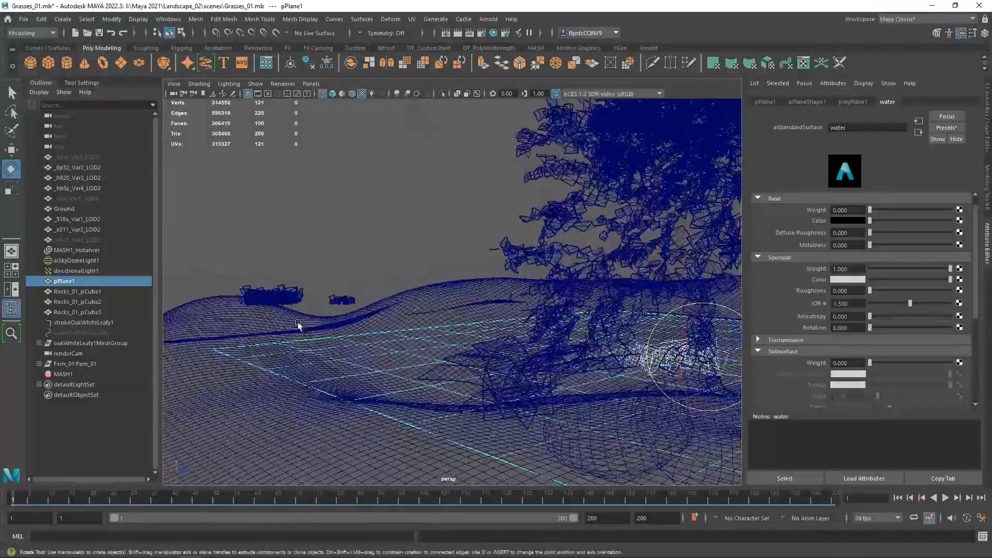
left_click(277, 301)
scroll(276, 300, "up", 8)
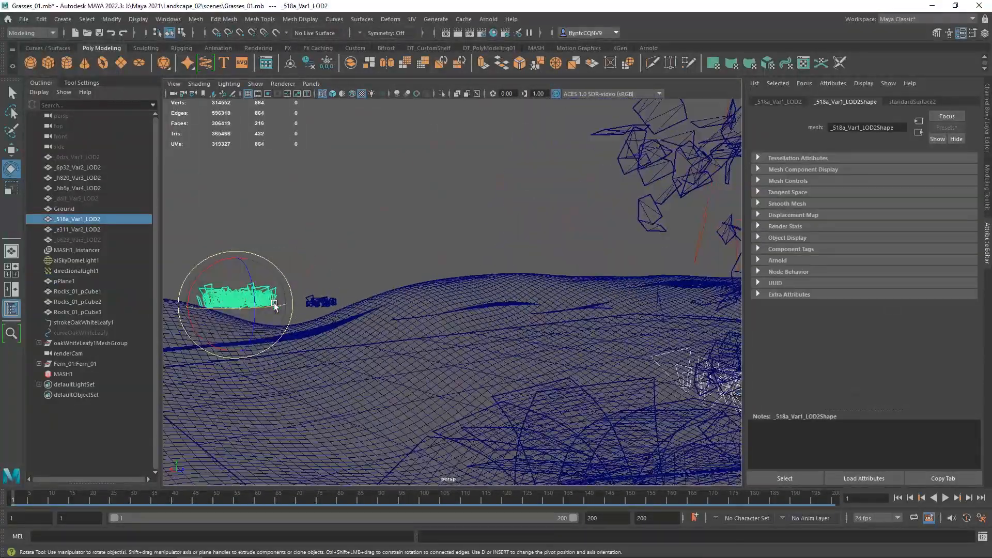
left_click_drag(252, 308, 376, 263, "alt")
left_click(376, 261)
left_click_drag(350, 223, 457, 336, "alt")
scroll(542, 344, "down", 10)
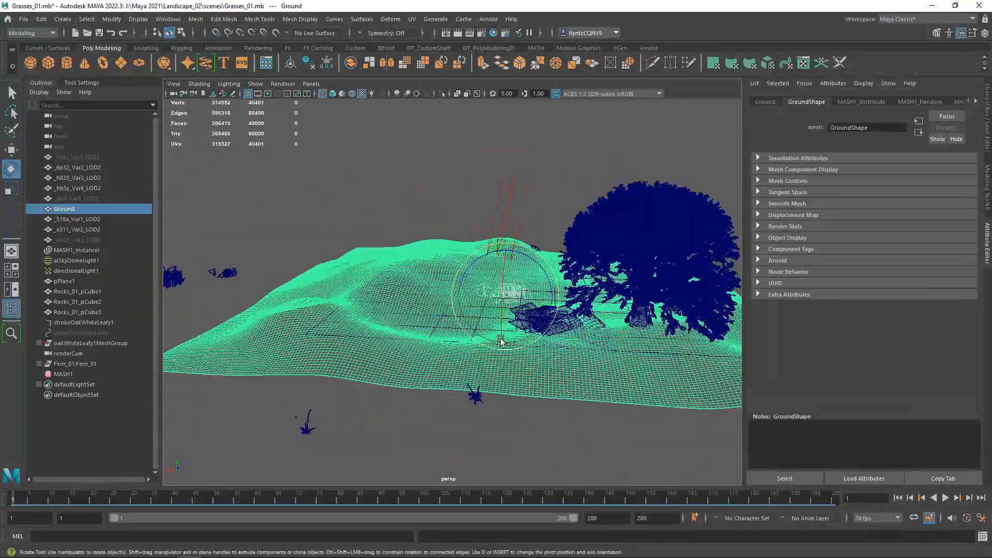
scroll(516, 331, "up", 5)
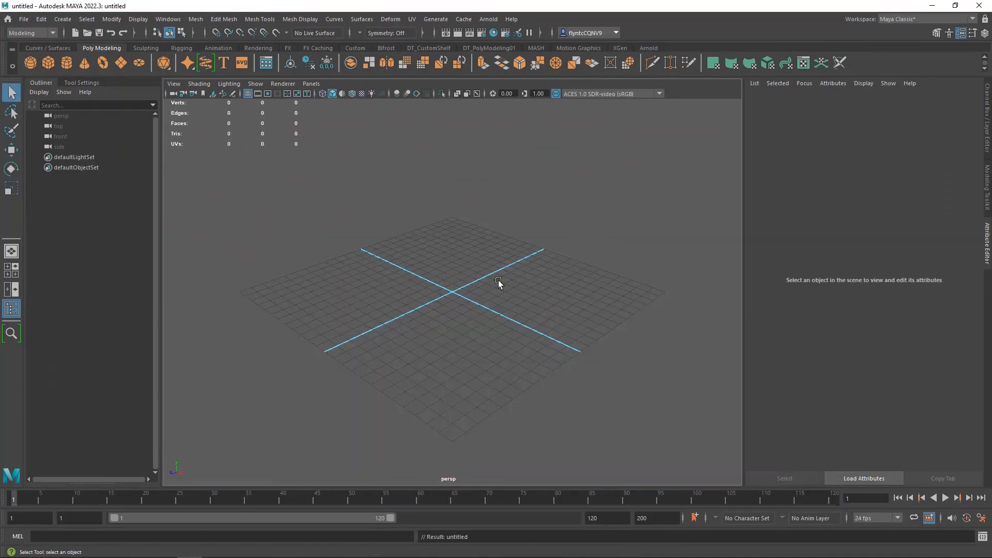
Create a new project named Landscape_02 on the desktop with the default folder locations
left_click_drag(466, 282, 443, 298, "alt")
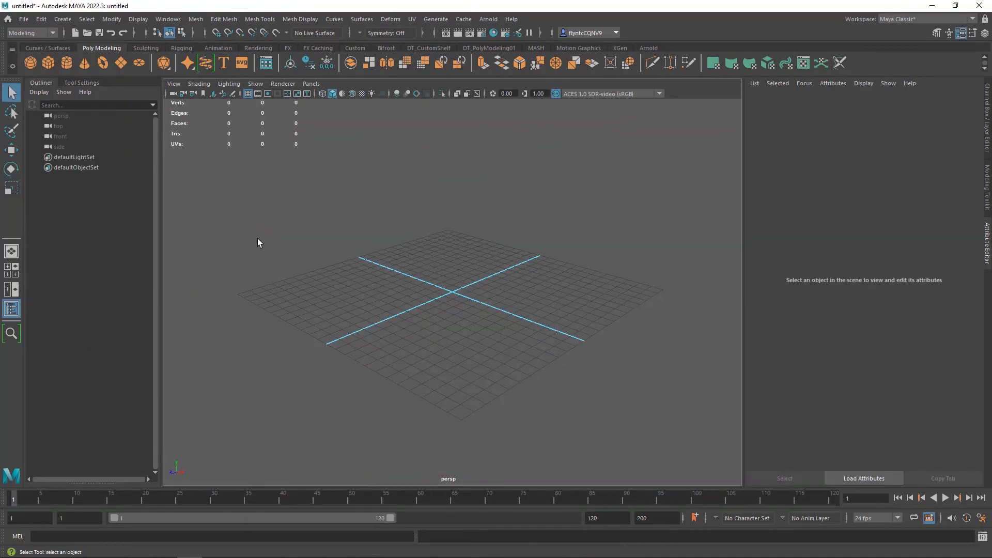
left_click(27, 21)
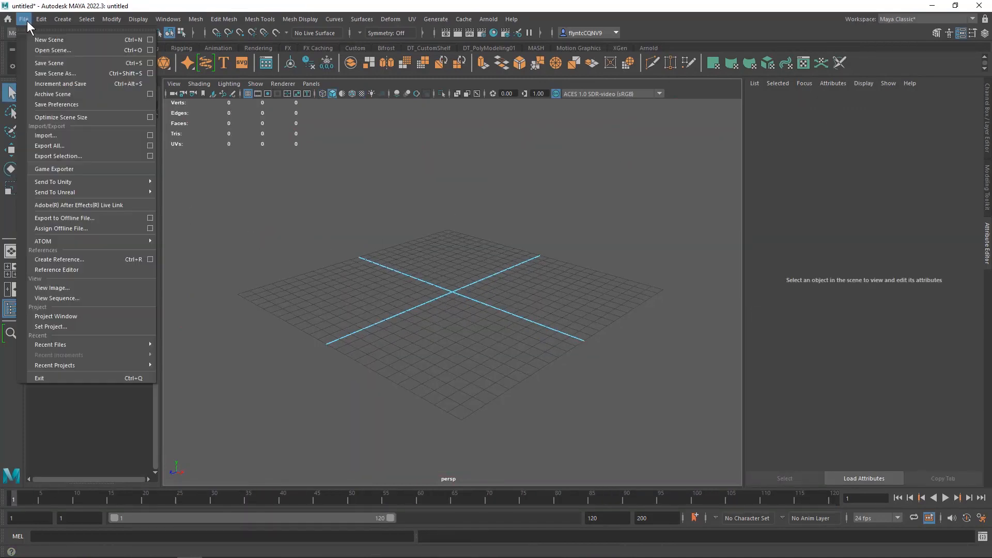
left_click(94, 315)
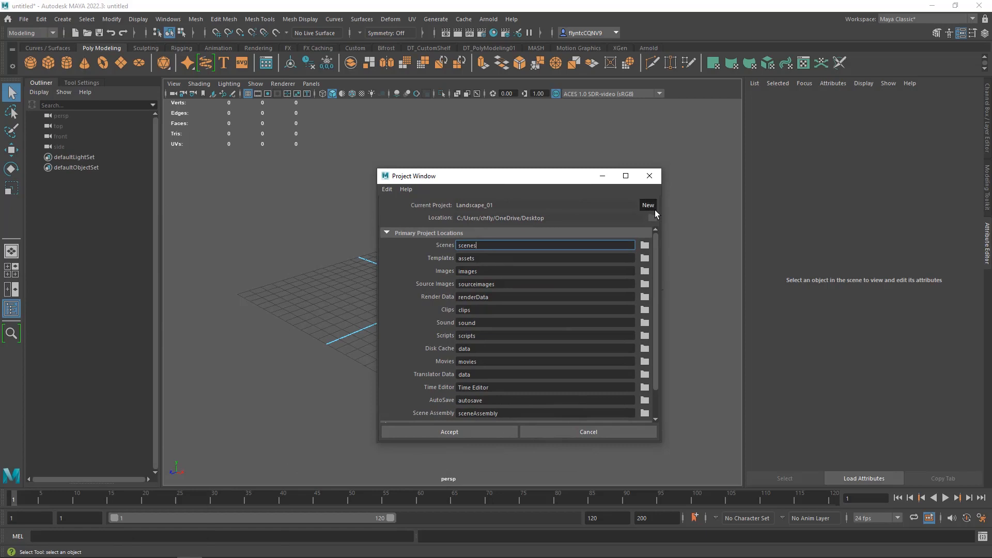
left_click(655, 209)
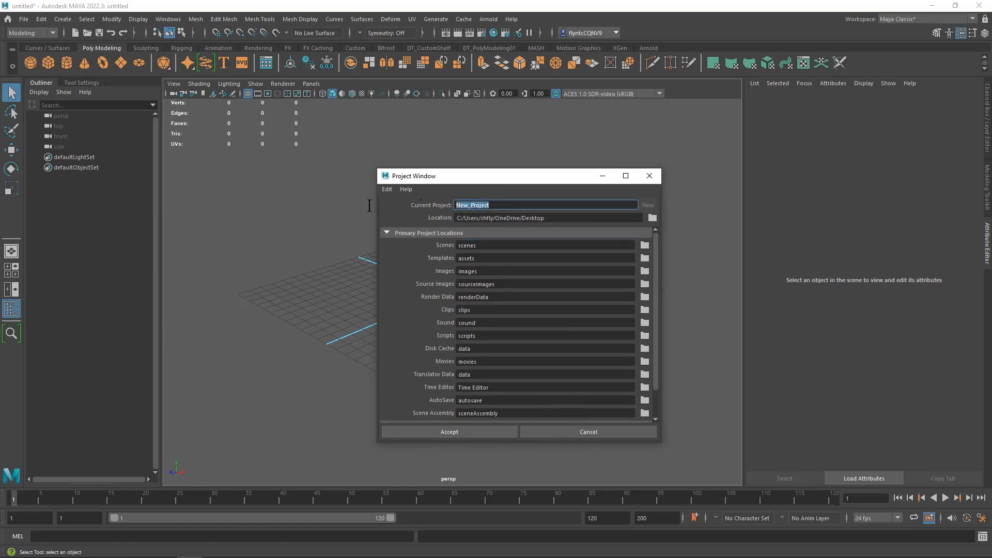
type("Landscape_02")
left_click_drag(560, 175, 534, 148)
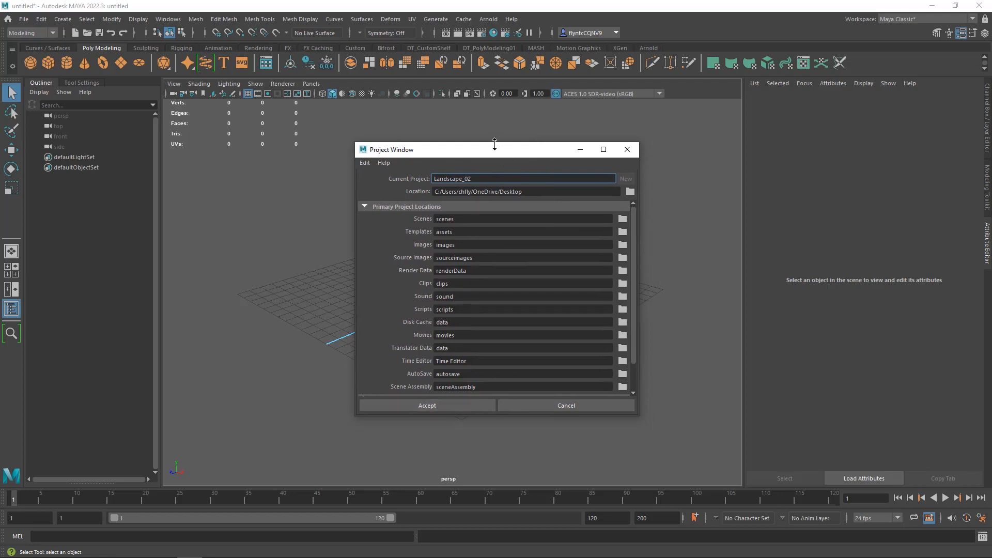
left_click(457, 407)
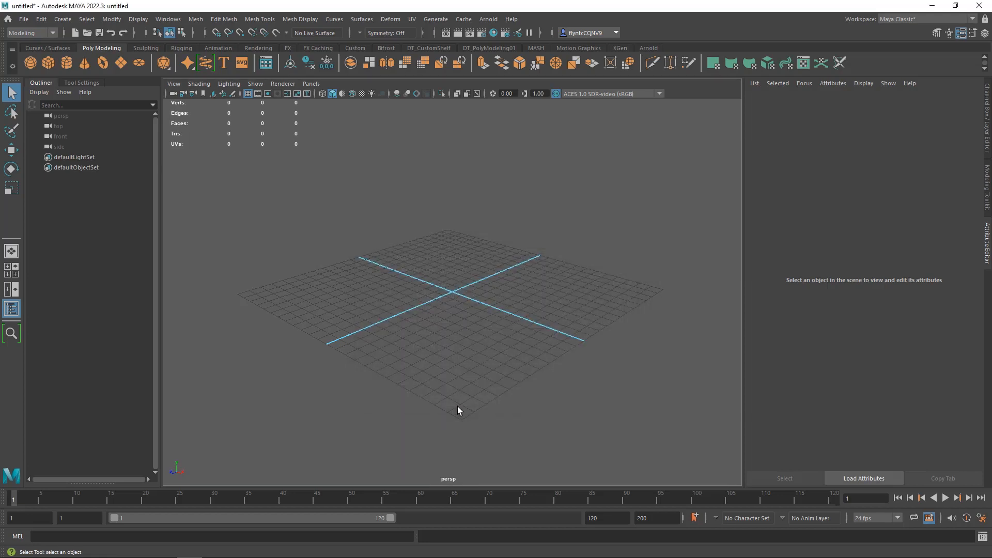
Set the Landscape_02 folder on the desktop as the active project
left_click(23, 20)
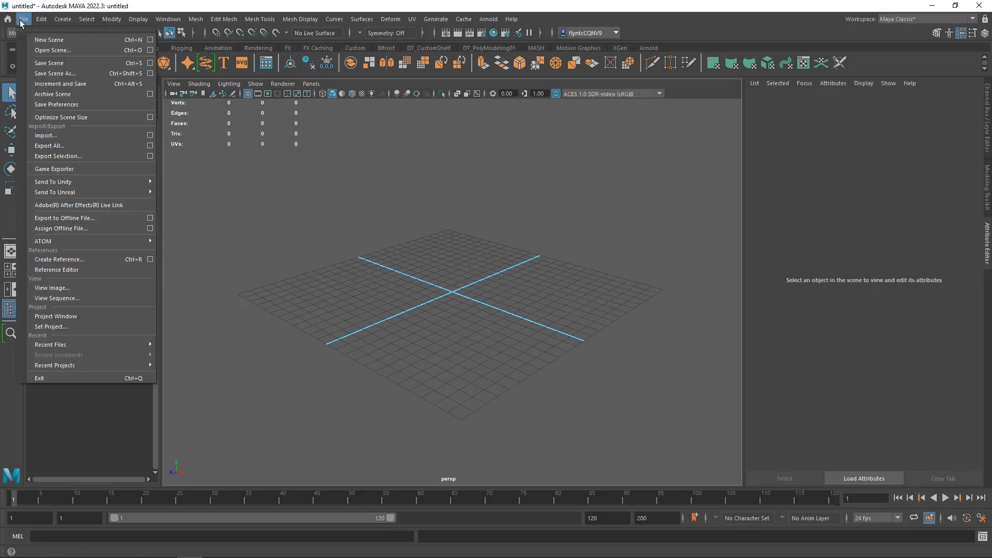
left_click(85, 327)
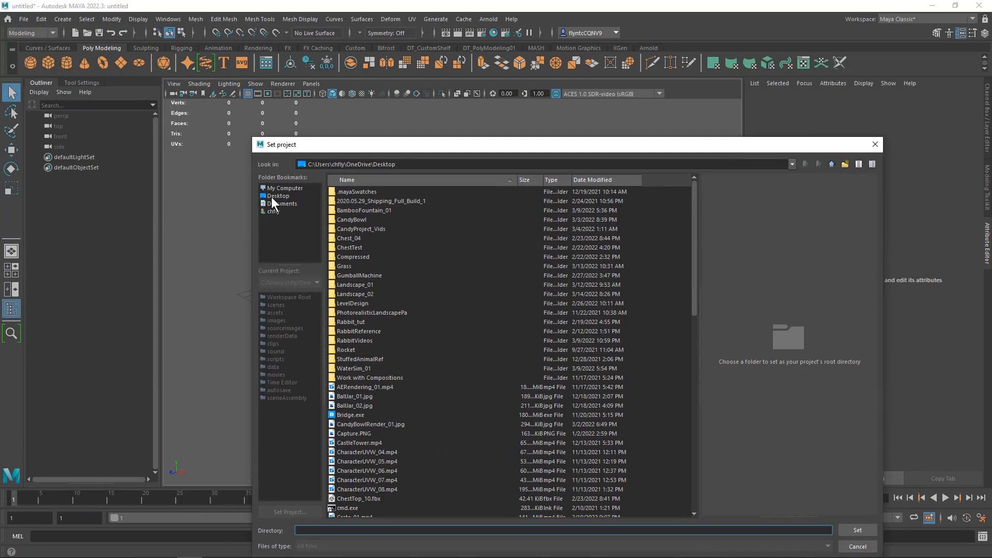
left_click(272, 196)
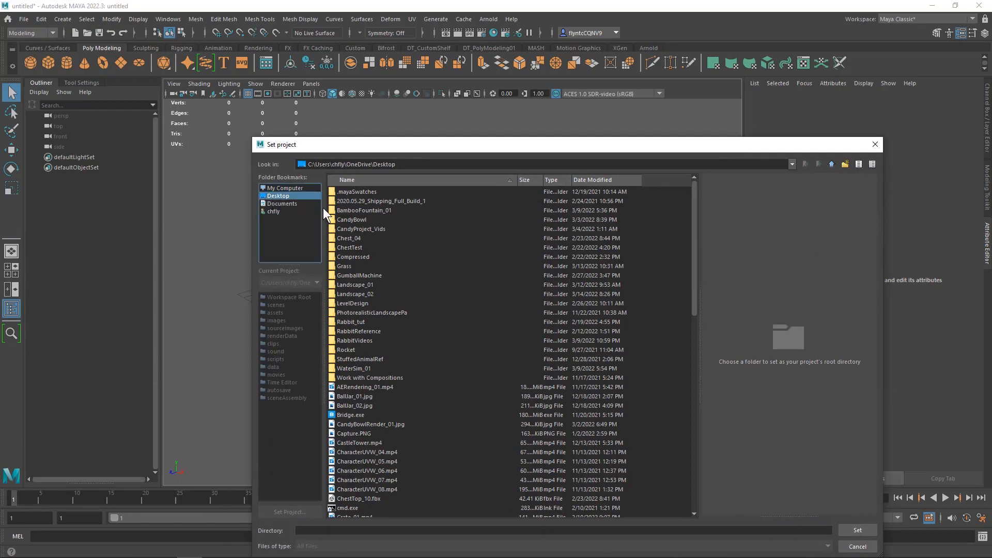
left_click(361, 294)
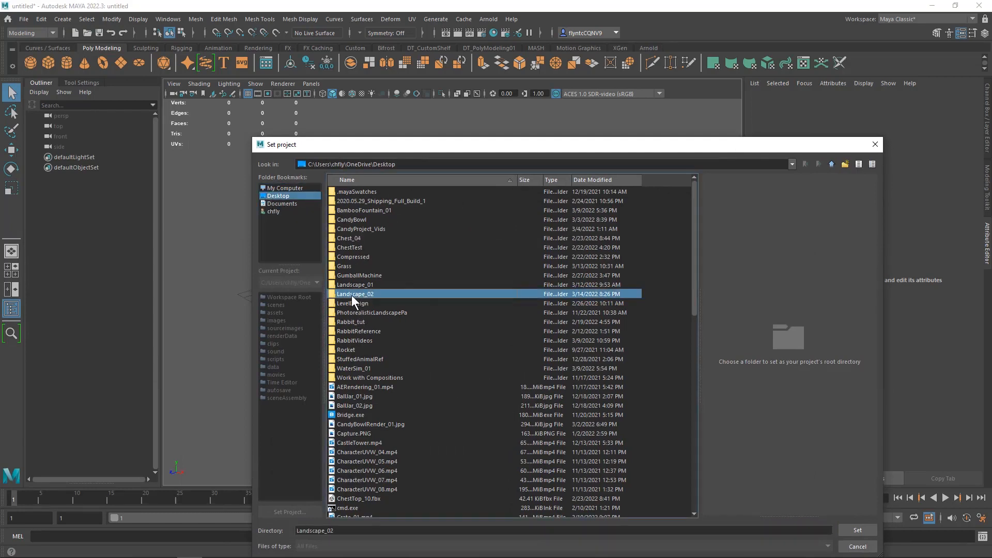
left_click(854, 529)
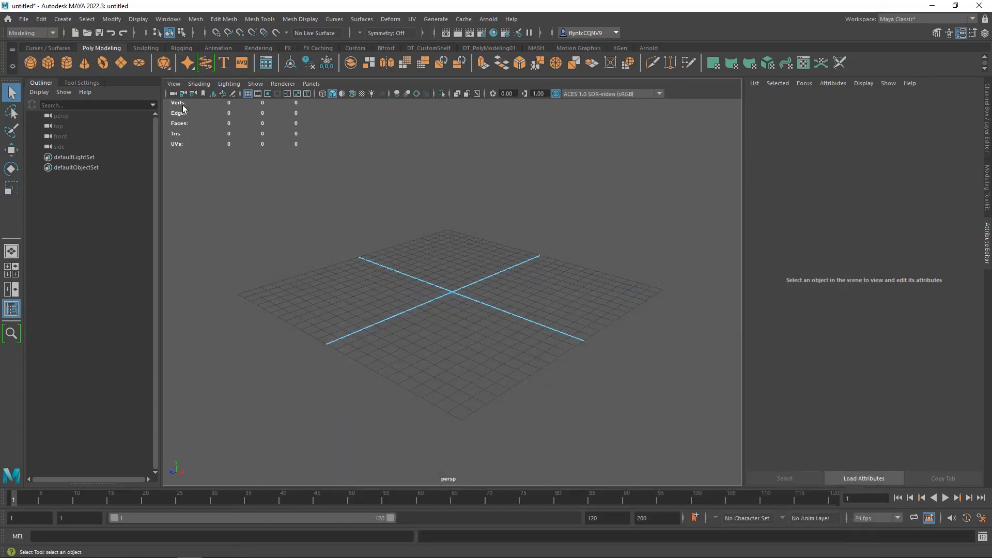
Create a polygon plane at the origin and scale it up to about 107 in width and depth as the ground
left_click(120, 63)
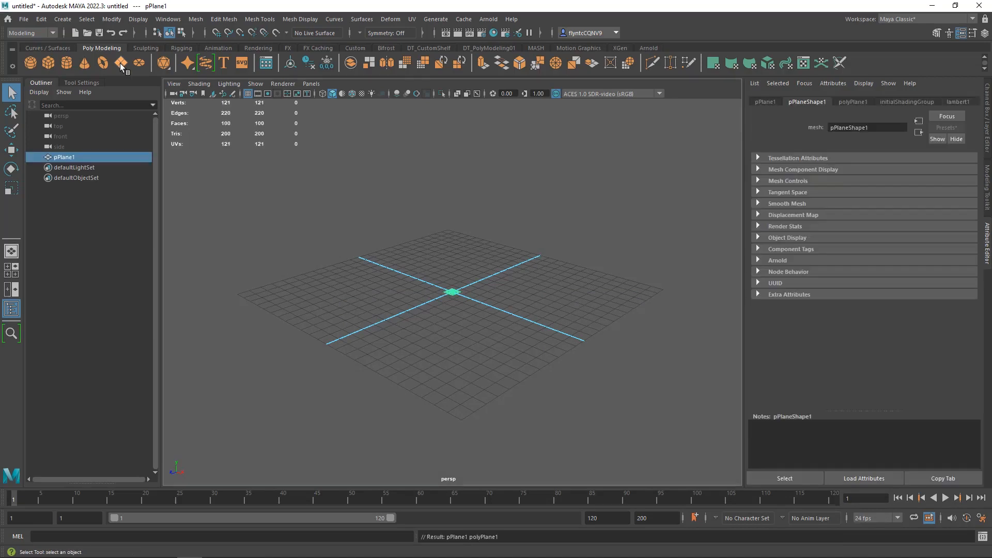
left_click(12, 188)
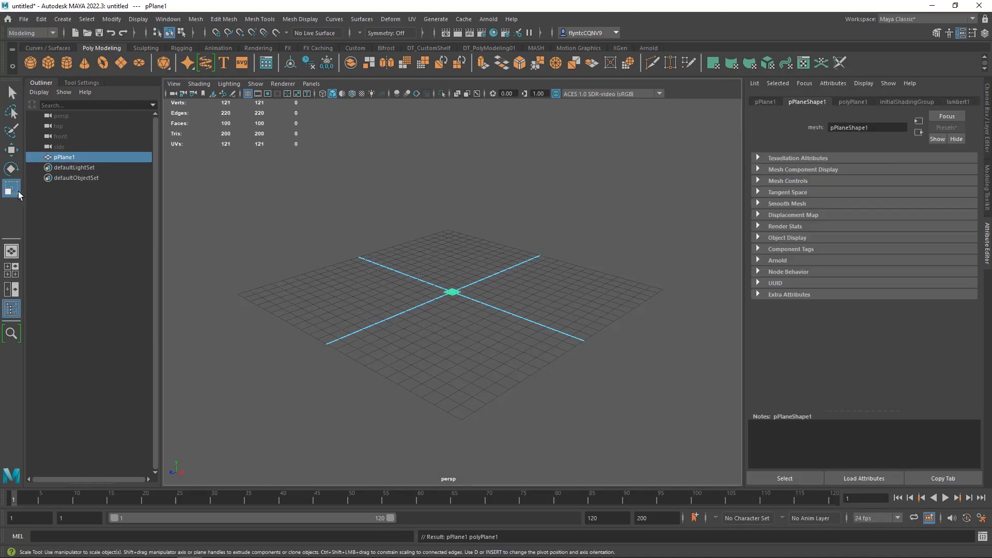
left_click_drag(454, 292, 765, 248)
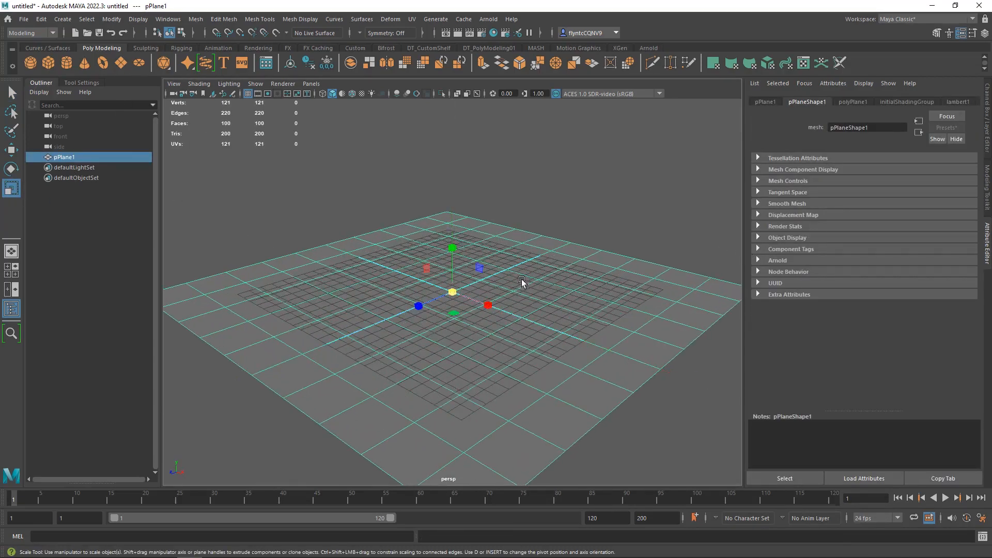
left_click_drag(452, 293, 682, 280)
right_click_drag(454, 313, 489, 293, "alt")
left_click_drag(412, 311, 414, 306)
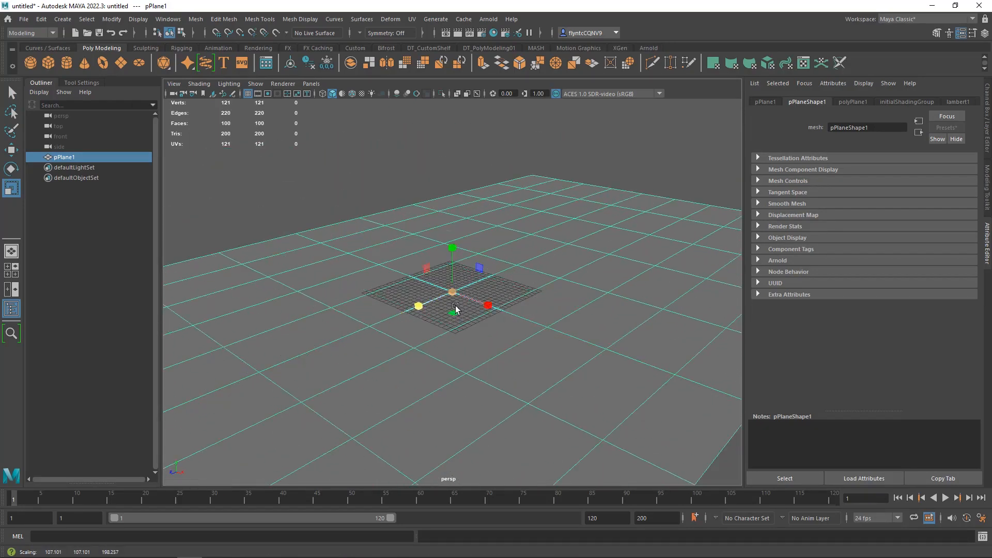
left_click_drag(489, 306, 494, 315)
left_click_drag(417, 306, 395, 316)
left_click_drag(489, 306, 443, 329)
scroll(489, 328, "down", 6)
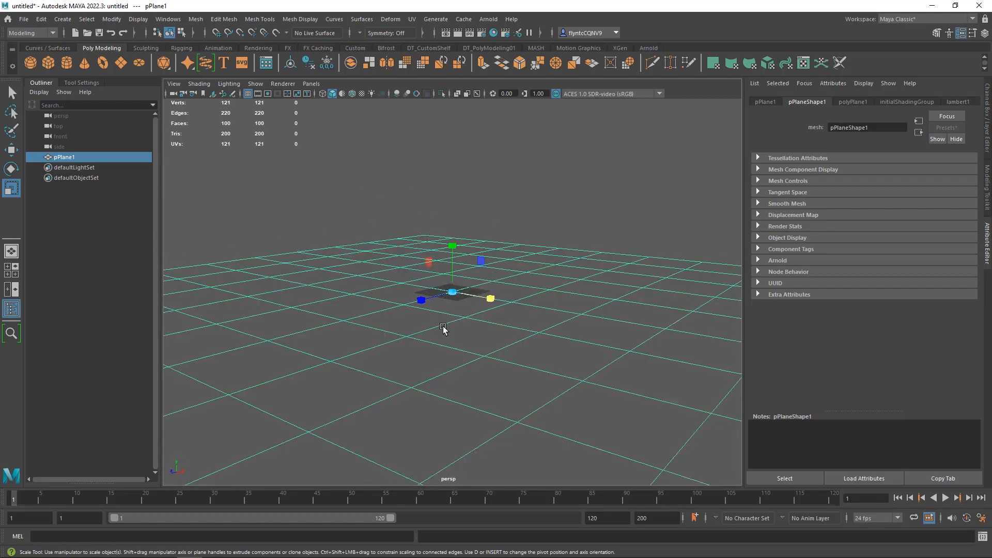
Set the plane's width and height subdivisions to 50 each
left_click(853, 102)
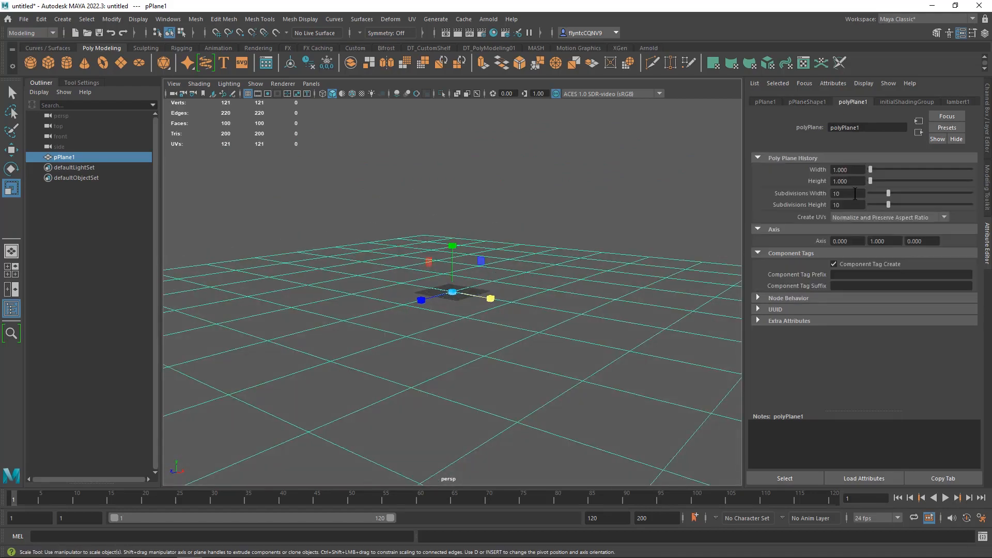
left_click_drag(855, 194, 769, 197)
type("50")
key("Tab")
type("50")
key("Return")
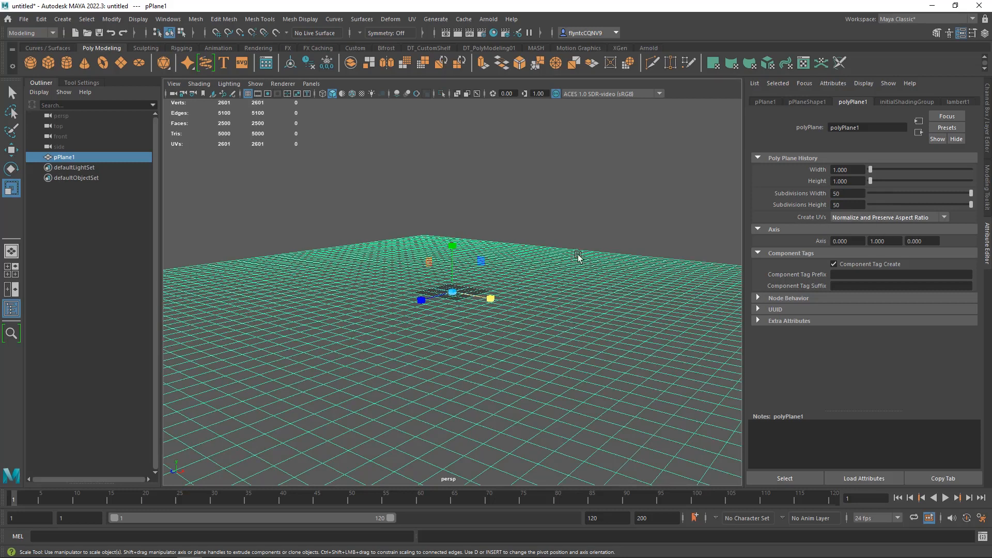
Activate the Sculpt tool on the subdivided ground plane
key("ctrl+z")
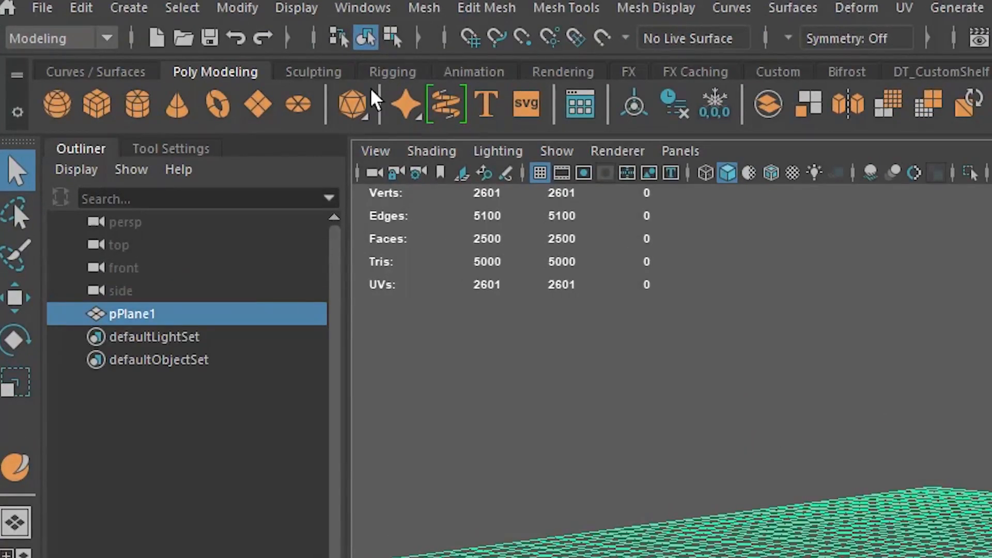
left_click(319, 75)
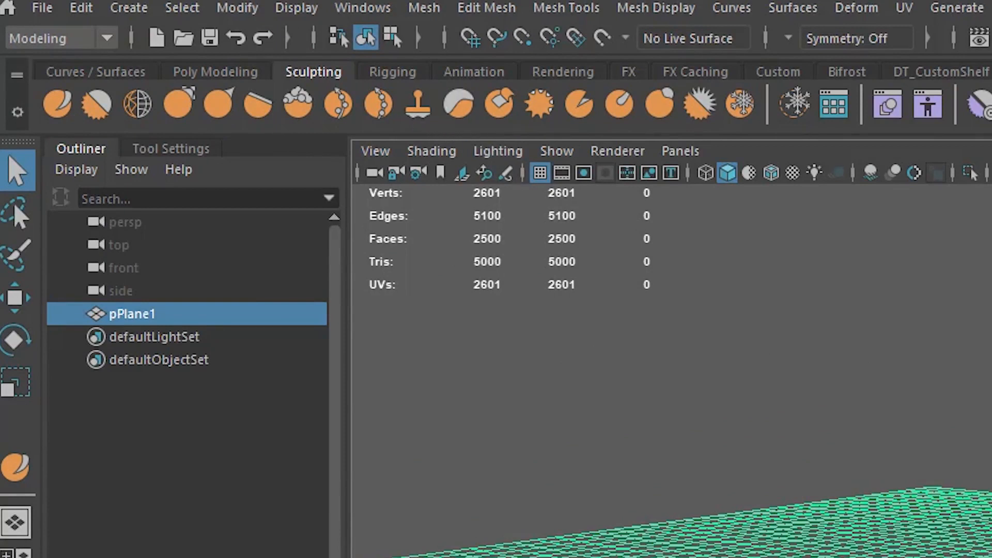
left_click(58, 105)
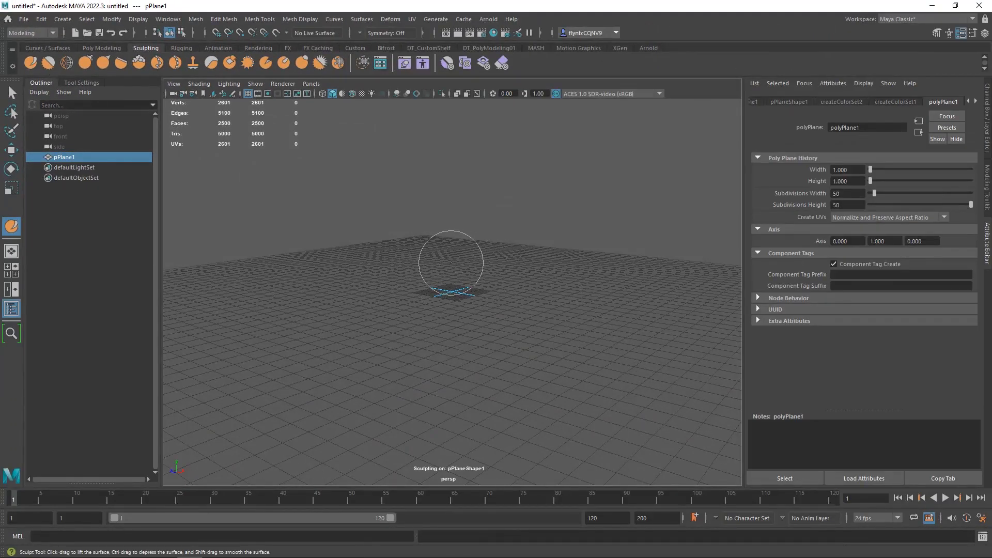
scroll(465, 321, "up", 4)
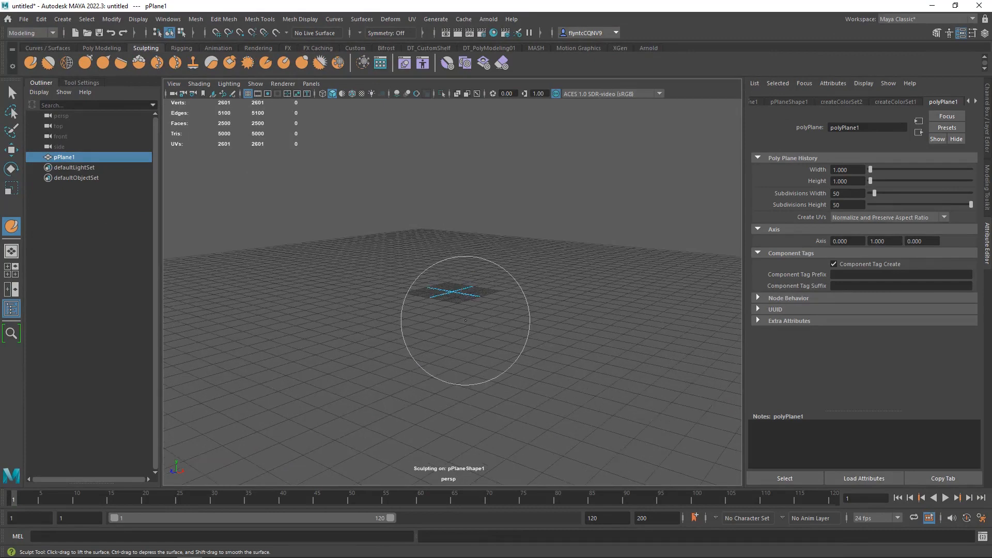
Resize the sculpt brush to about 20.8 to suit the large plane and open the tool's settings
scroll(463, 313, "down", 12)
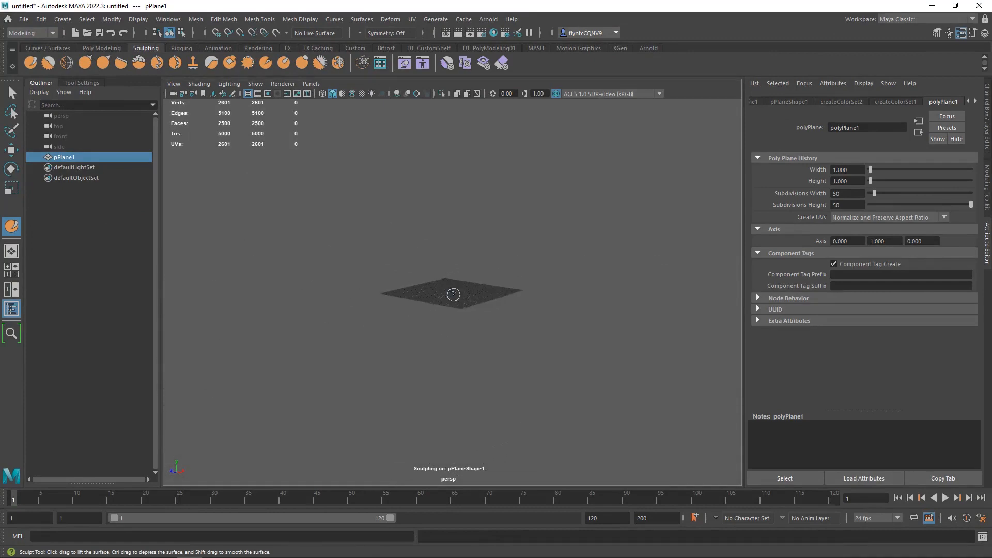
scroll(454, 296, "up", 10)
scroll(465, 321, "up", 3)
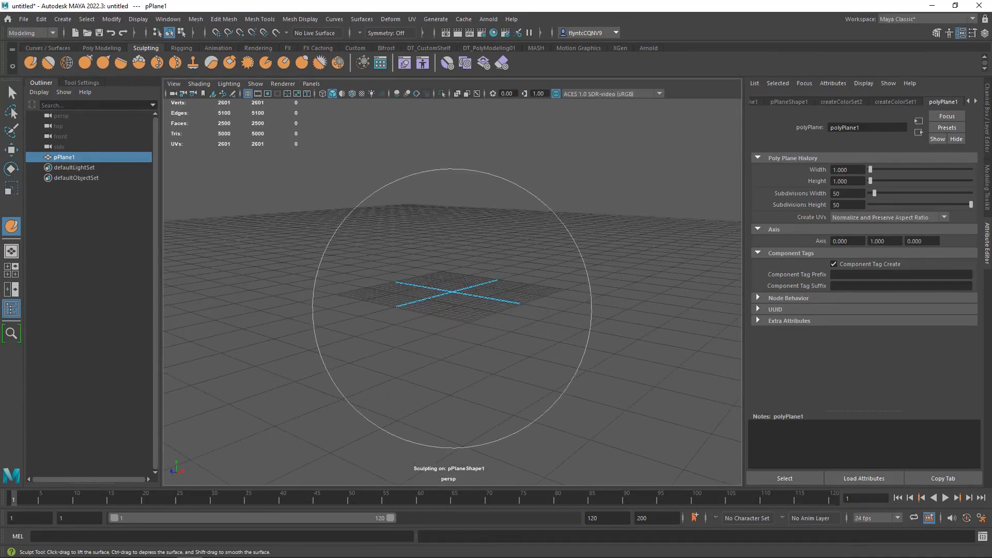
key("b")
mouse_move(442, 285)
left_mouse_down()
mouse_move(394, 285)
mouse_move(494, 285)
mouse_move(378, 285)
mouse_move(452, 284)
left_mouse_up()
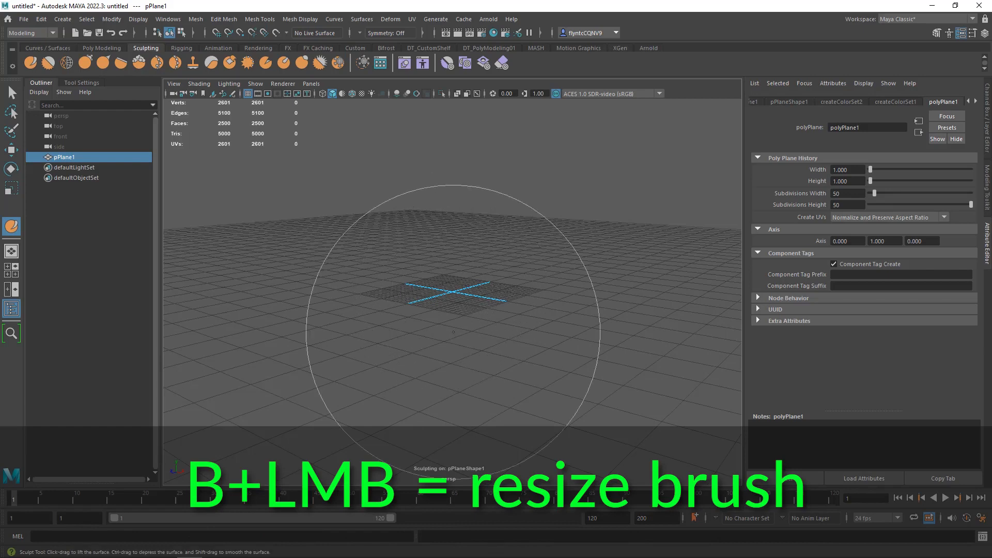
scroll(453, 329, "up", 3)
scroll(453, 329, "down", 6)
scroll(439, 320, "down", 5)
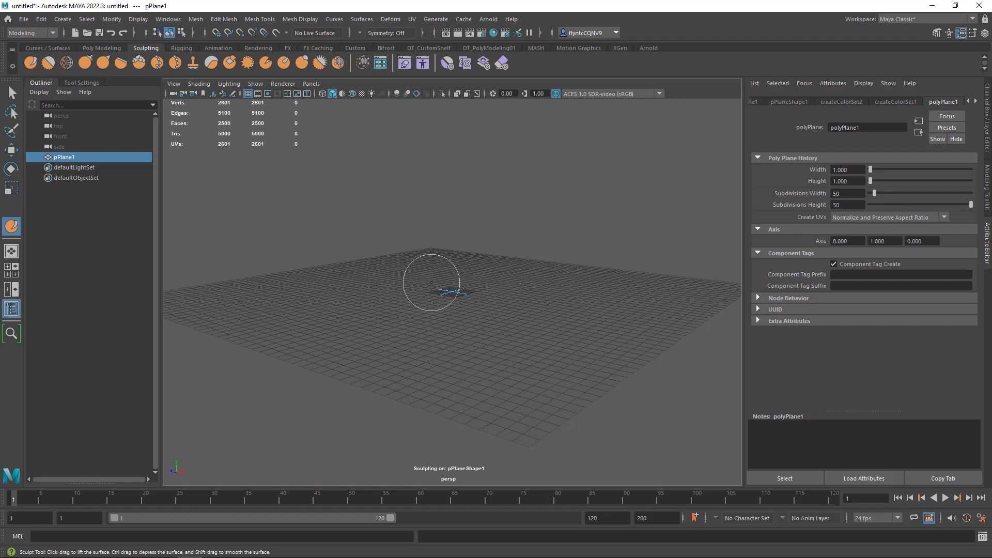
scroll(438, 292, "up", 3)
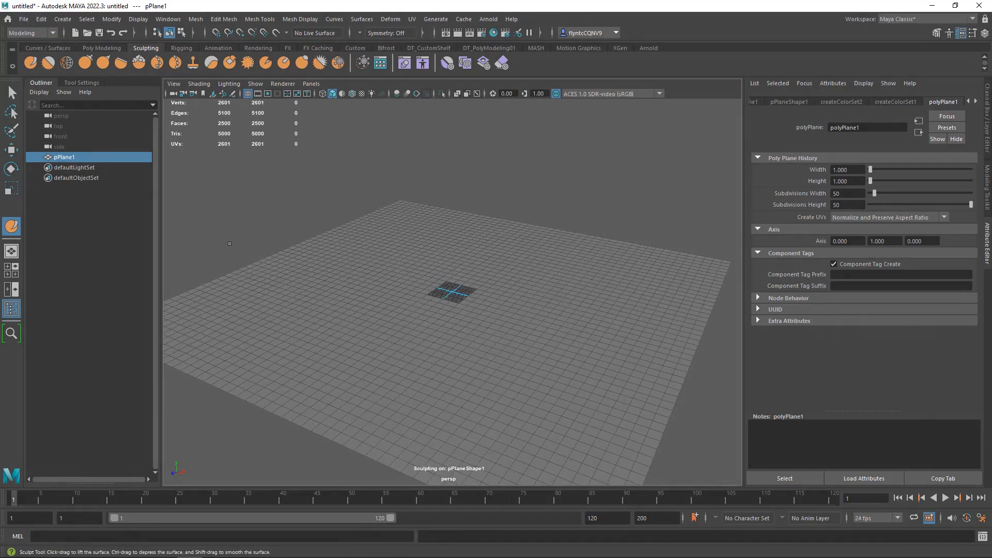
left_click(83, 85)
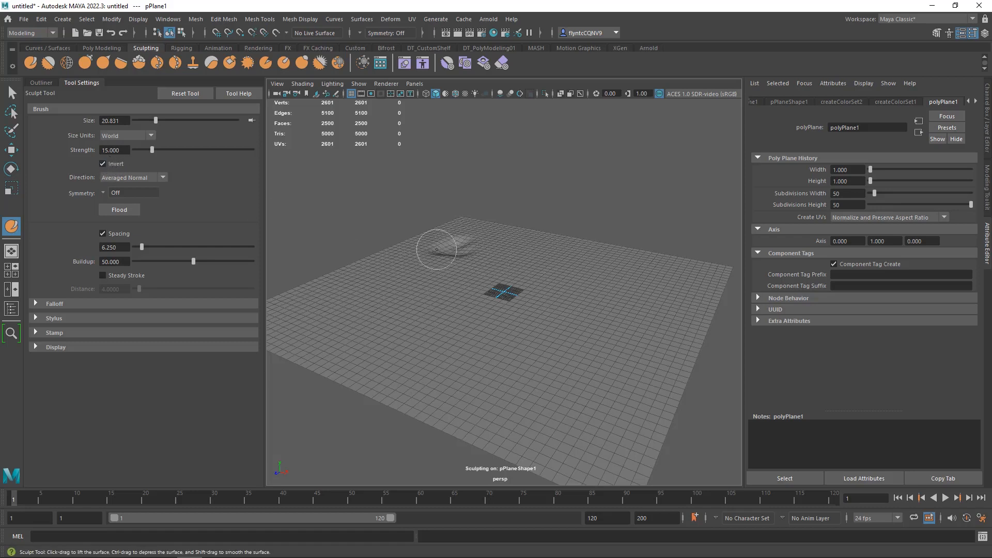
Try sculpting dents across the middle of the plane with Invert on and a brush size of about 24.4
left_click(466, 253)
left_click(410, 272)
left_click(382, 301)
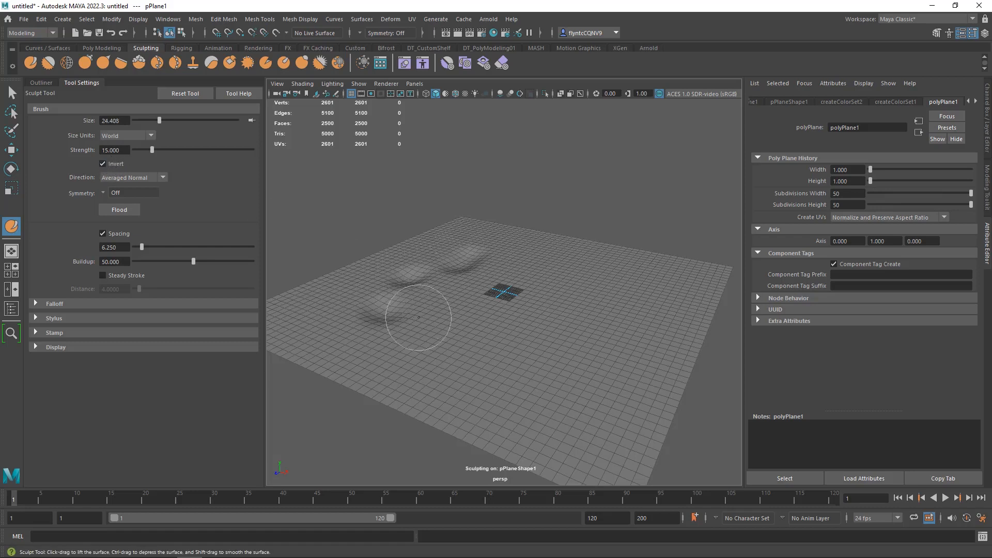
left_click(437, 320)
left_click(539, 274)
left_click(495, 306)
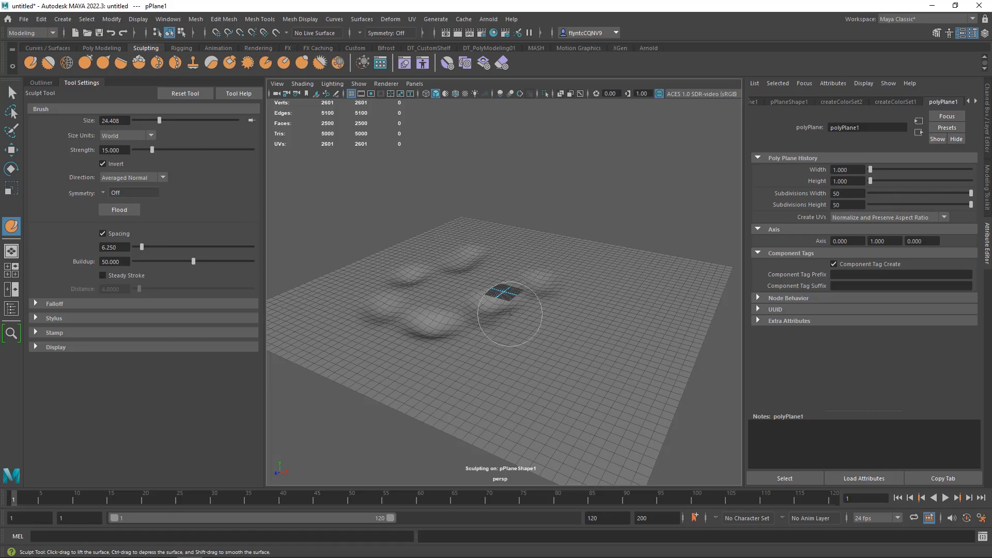
left_click_drag(510, 314, 467, 356)
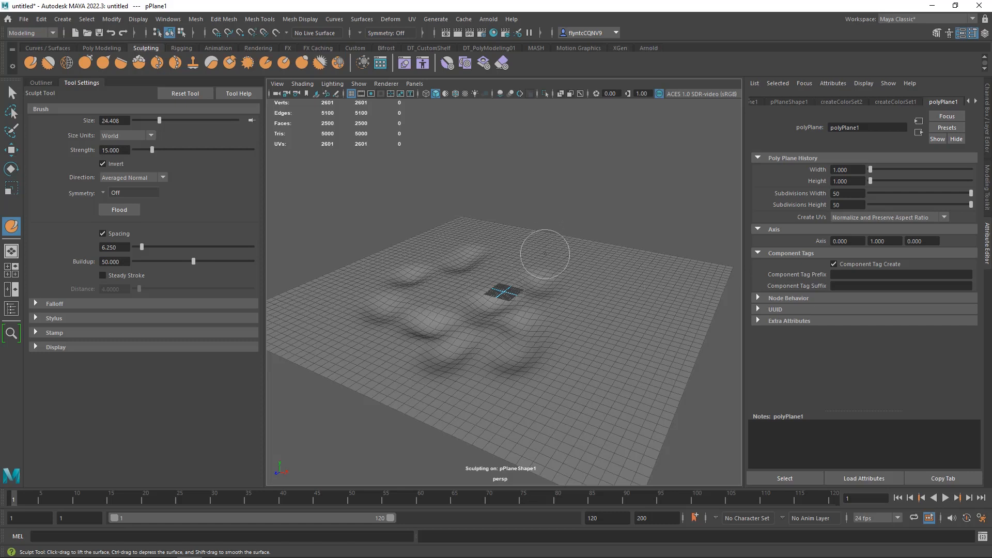
mouse_move(544, 253)
left_mouse_down()
mouse_move(601, 281)
mouse_move(509, 356)
mouse_move(392, 336)
mouse_move(493, 238)
mouse_move(535, 312)
mouse_move(615, 341)
mouse_move(487, 316)
left_mouse_up()
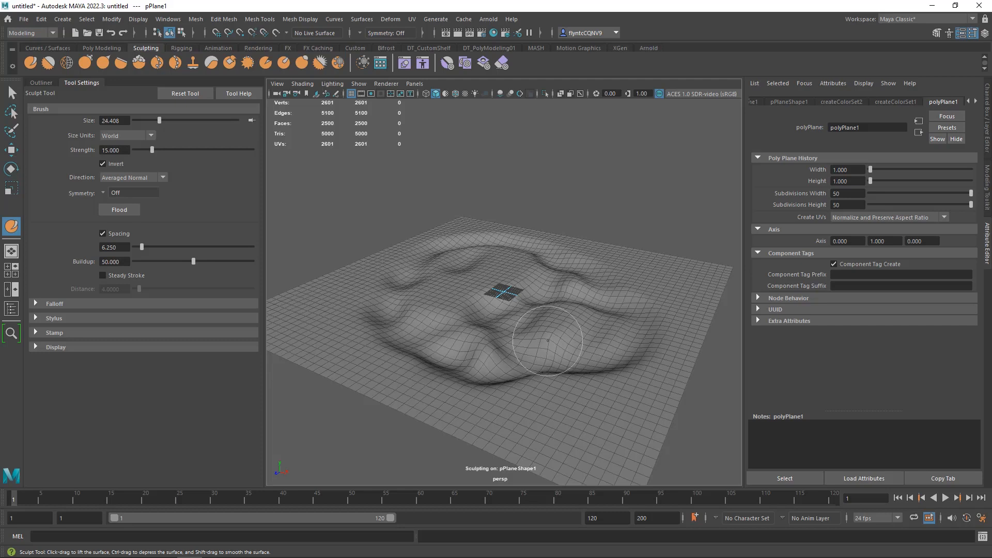
Undo all the trial sculpt strokes on the plane
key("ctrl+z")
key("ctrl+z")
key("ctrl+z")
key("ctrl+z")
key("ctrl+z")
key("ctrl+z")
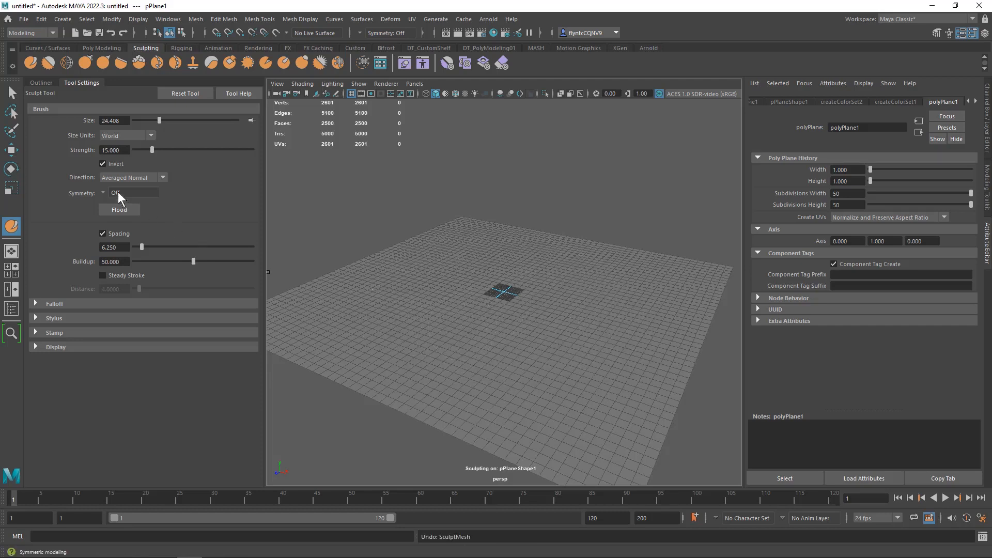
Turn off Invert and raise hills and ridges along the plane's left side and through its middle
left_click(103, 164)
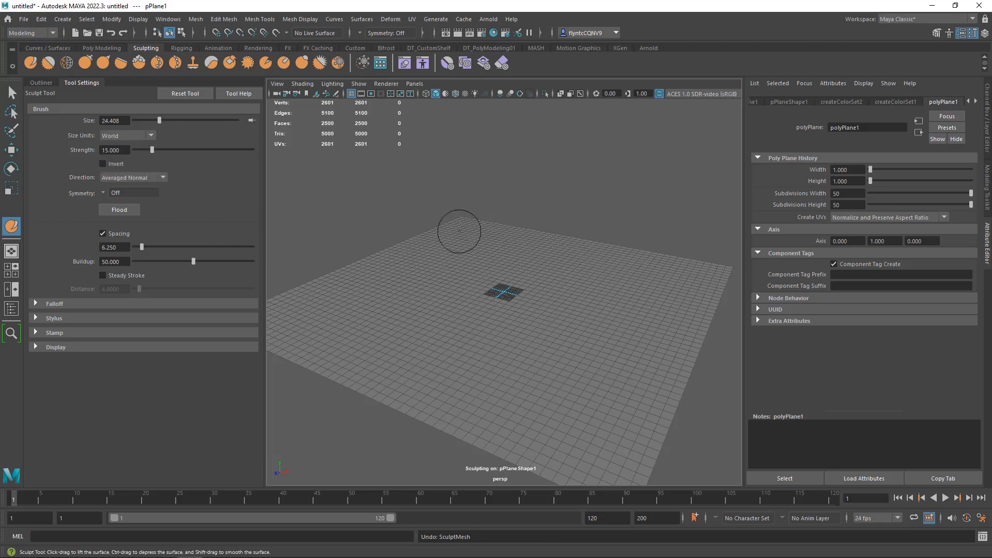
left_click_drag(473, 238, 456, 245)
left_click_drag(405, 262, 429, 280)
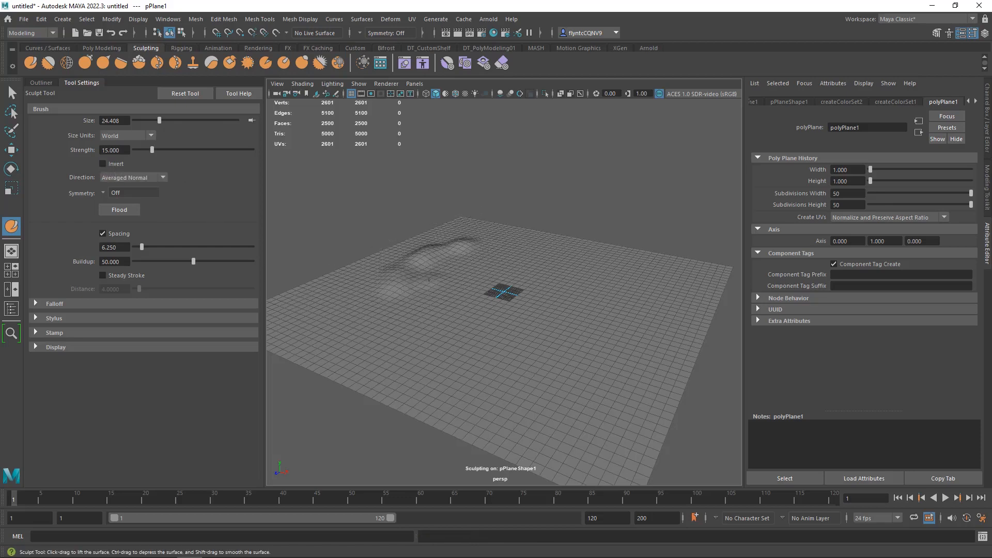
mouse_move(366, 307)
left_mouse_down()
mouse_move(331, 287)
mouse_move(310, 296)
left_mouse_up()
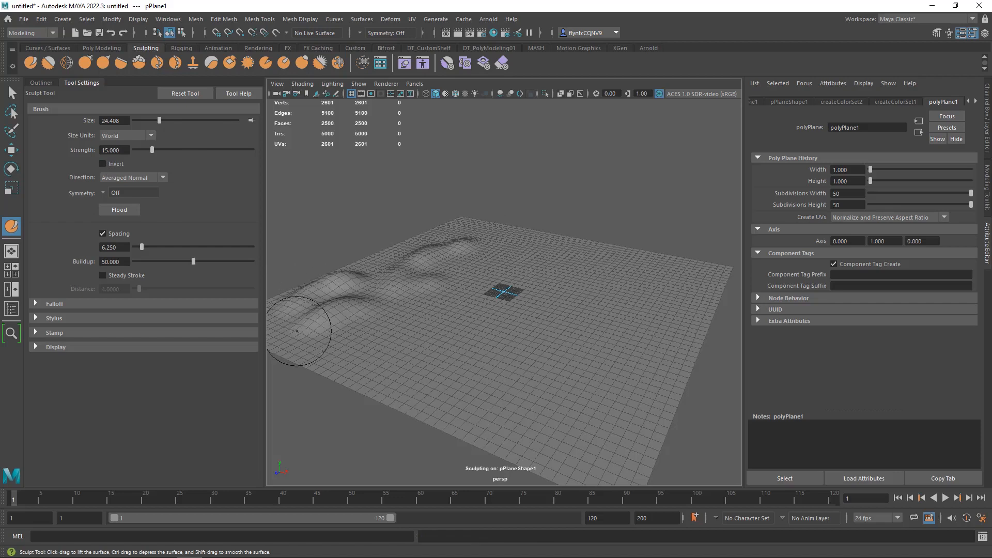
mouse_move(304, 337)
left_mouse_down()
mouse_move(329, 351)
mouse_move(393, 343)
left_mouse_up()
left_click_drag(417, 380, 426, 392)
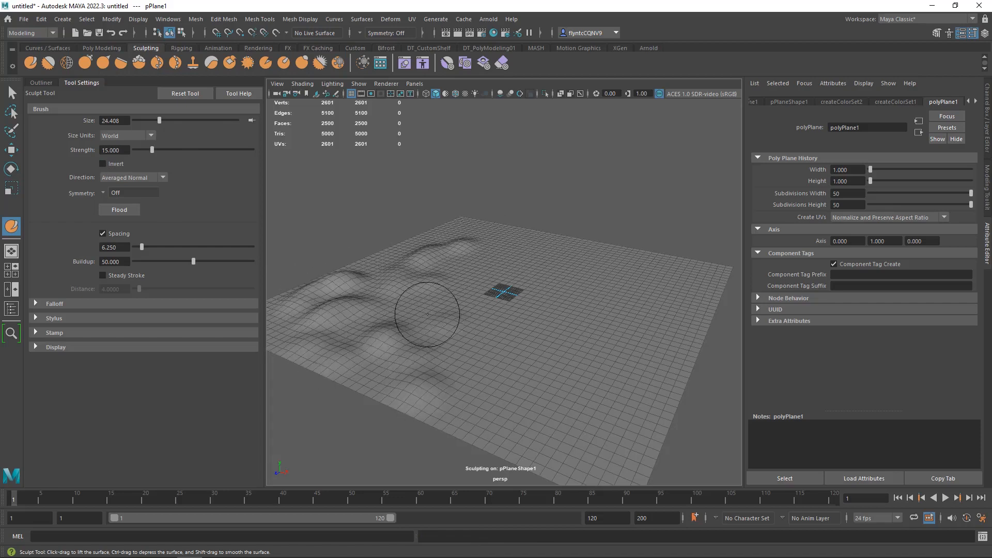
mouse_move(421, 307)
left_mouse_down()
mouse_move(478, 292)
mouse_move(499, 217)
mouse_move(463, 291)
left_mouse_up()
mouse_move(535, 238)
left_mouse_down()
mouse_move(547, 255)
mouse_move(484, 267)
mouse_move(391, 333)
mouse_move(419, 361)
mouse_move(443, 330)
mouse_move(454, 365)
mouse_move(504, 414)
mouse_move(576, 438)
left_mouse_up()
mouse_move(589, 380)
left_mouse_down()
mouse_move(503, 366)
mouse_move(521, 375)
mouse_move(557, 338)
mouse_move(534, 293)
left_mouse_up()
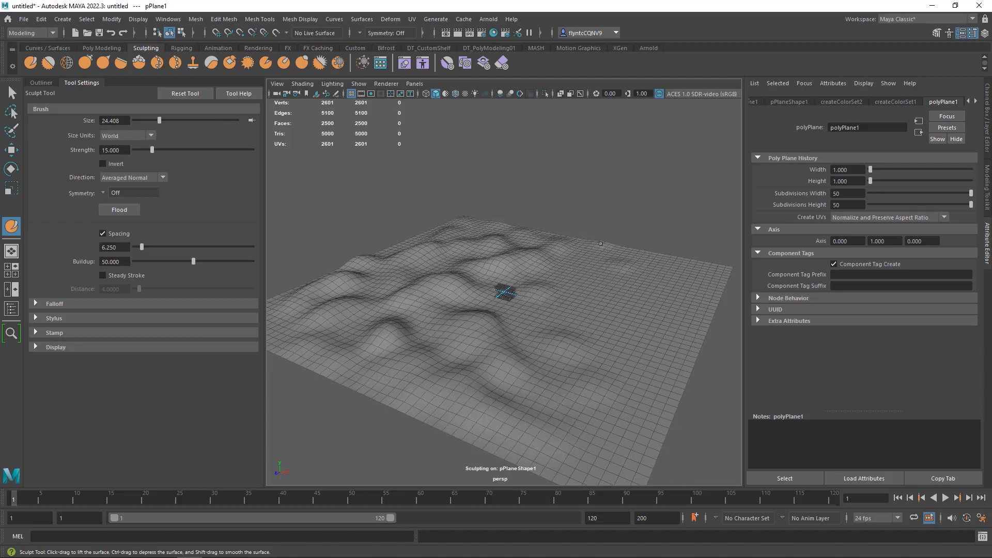
Raise more hills along the plane's remaining edges and build up the ridges on its left side
left_click_drag(600, 243, 686, 288)
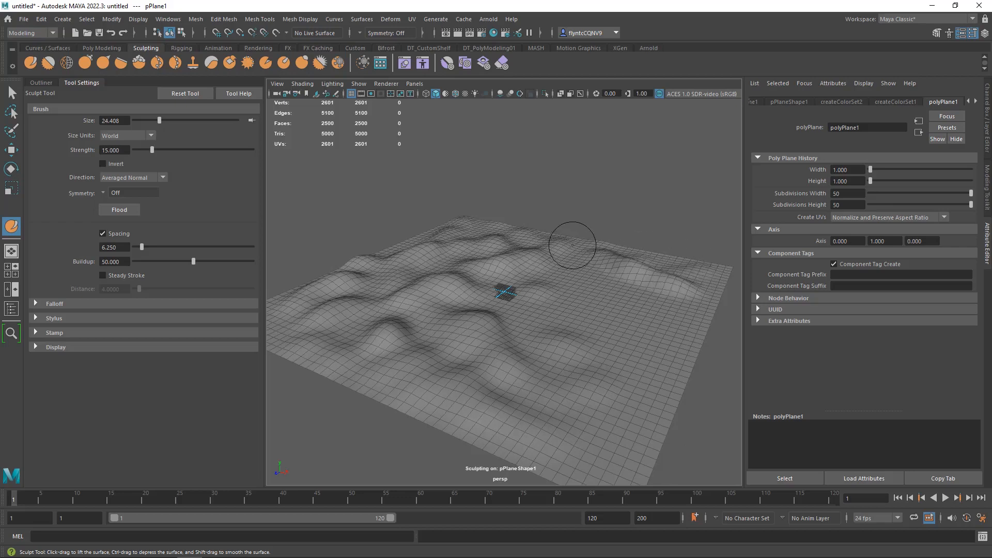
left_click_drag(572, 245, 643, 259)
left_click_drag(694, 315, 675, 354)
mouse_move(661, 305)
left_mouse_down()
mouse_move(634, 430)
mouse_move(555, 441)
left_mouse_up()
left_click_drag(454, 407, 335, 338)
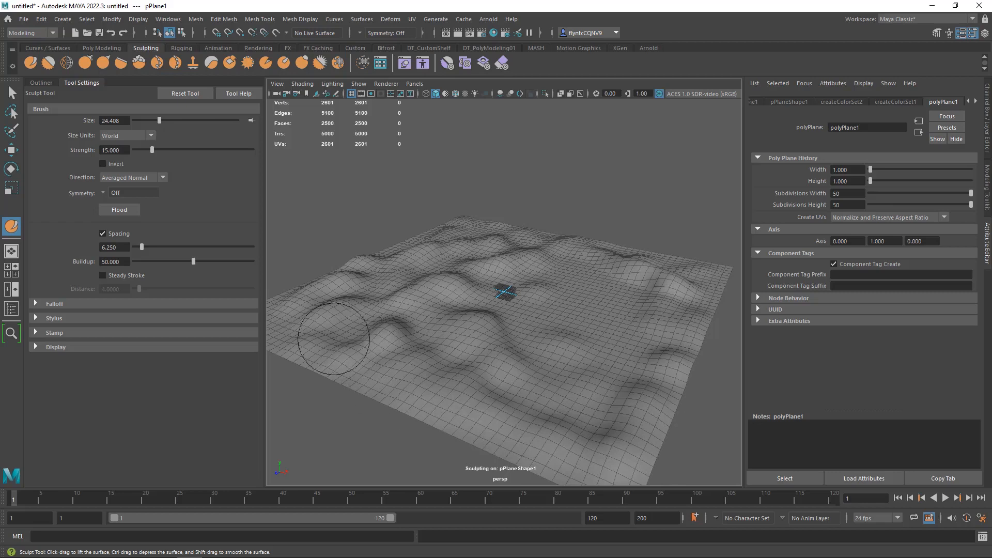
left_click_drag(414, 291, 430, 287)
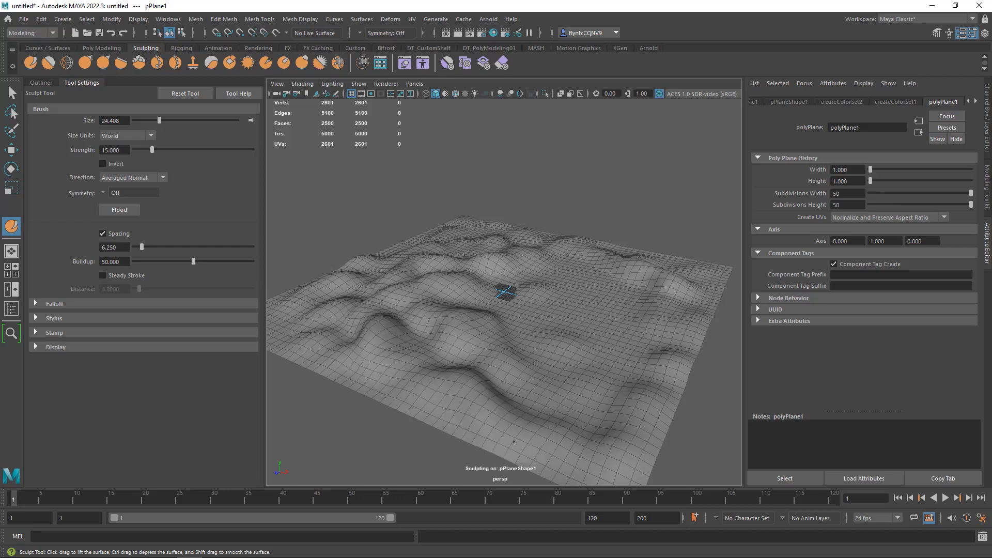
left_click_drag(374, 291, 359, 275)
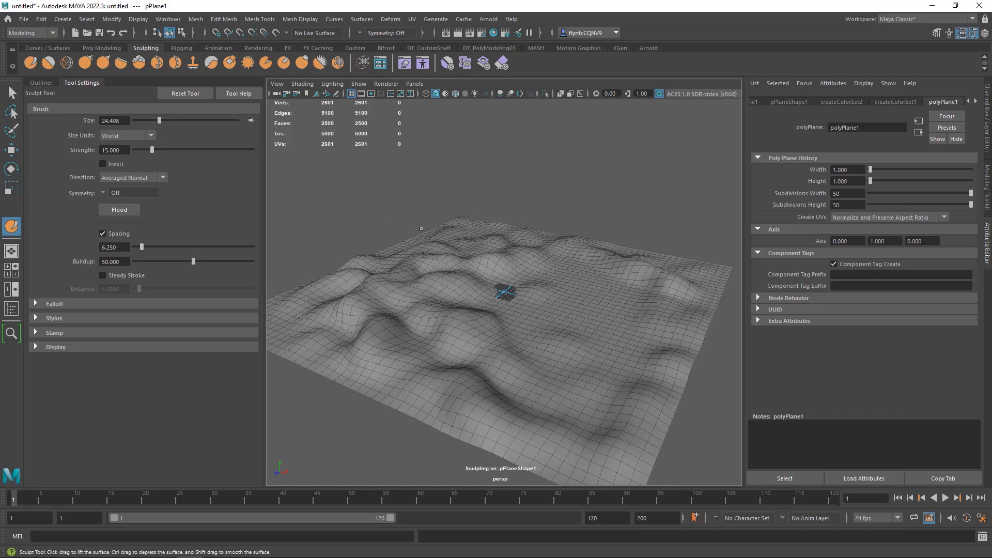
Enlarge the sculpt brush to about 46.6 and build up broader landforms over the existing hills
key("b")
left_click_drag(442, 244, 464, 245)
left_click_drag(434, 285, 438, 258)
mouse_move(489, 240)
left_mouse_down()
mouse_move(446, 228)
mouse_move(486, 241)
left_mouse_up()
left_click_drag(444, 290, 405, 336)
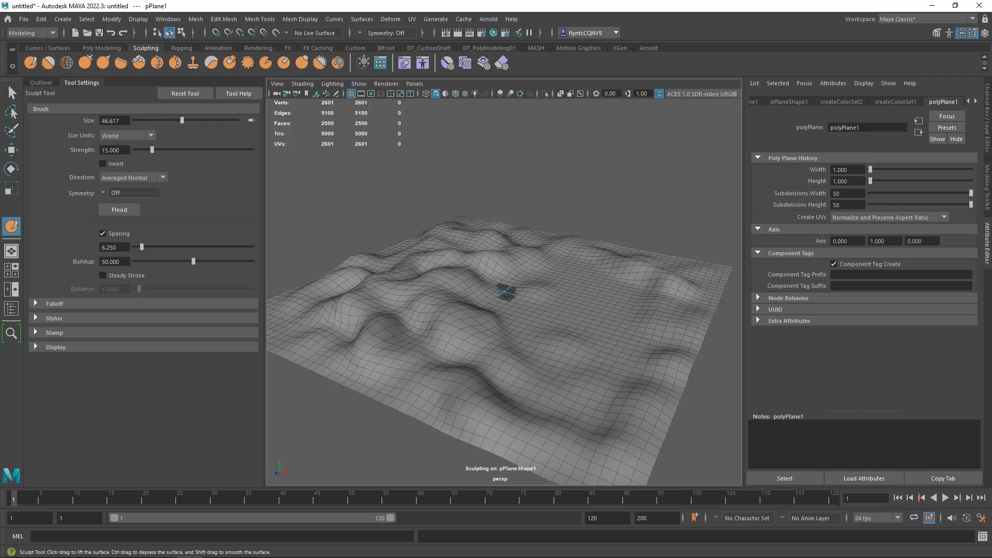
left_click_drag(334, 300, 350, 323)
mouse_move(361, 336)
left_mouse_down()
mouse_move(356, 346)
mouse_move(440, 362)
left_mouse_up()
mouse_move(434, 277)
left_mouse_down()
mouse_move(454, 313)
mouse_move(452, 362)
left_mouse_up()
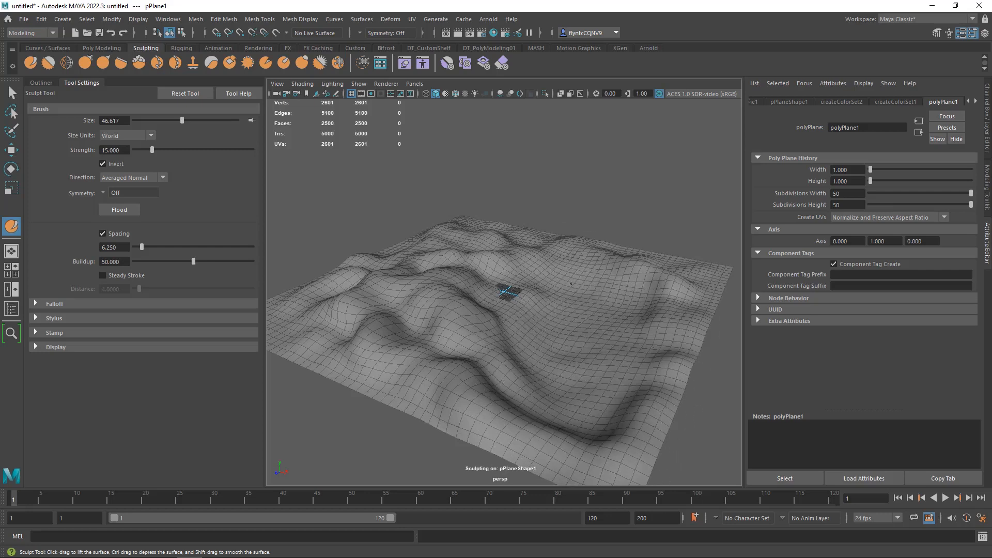
Carve the terrain's central basin deeper toward its front edge with the inverted Sculpt brush
left_click_drag(617, 332, 537, 336, "alt")
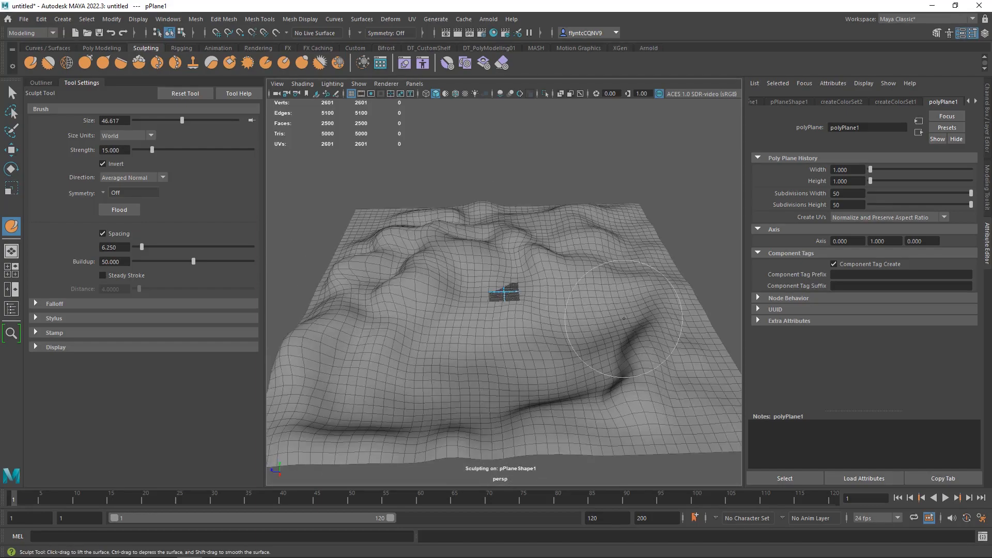
mouse_move(626, 321)
left_mouse_down()
mouse_move(429, 389)
mouse_move(351, 391)
left_mouse_up()
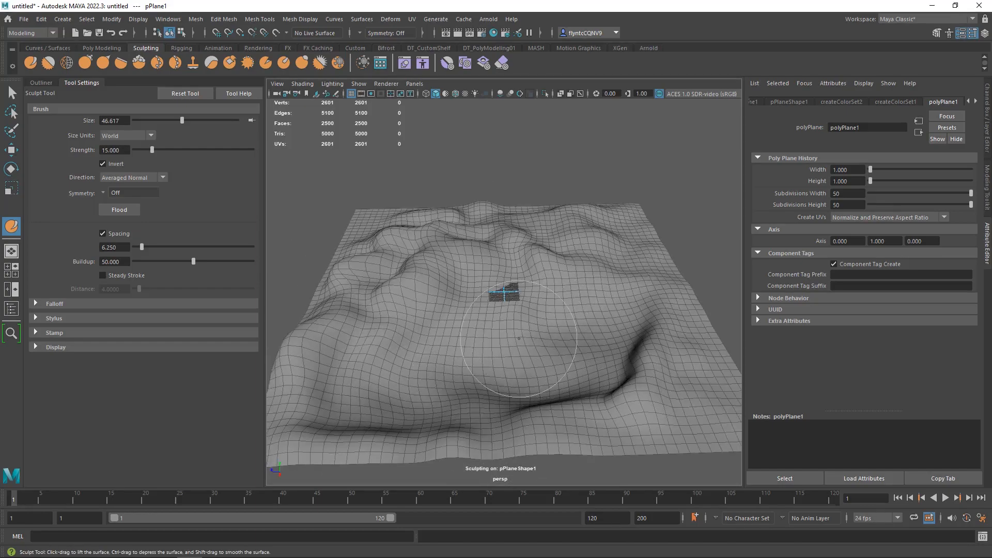
mouse_move(522, 347)
left_mouse_down("alt")
mouse_move(549, 343)
mouse_move(551, 317)
left_mouse_up("alt")
left_click_drag(604, 371, 578, 389, "alt")
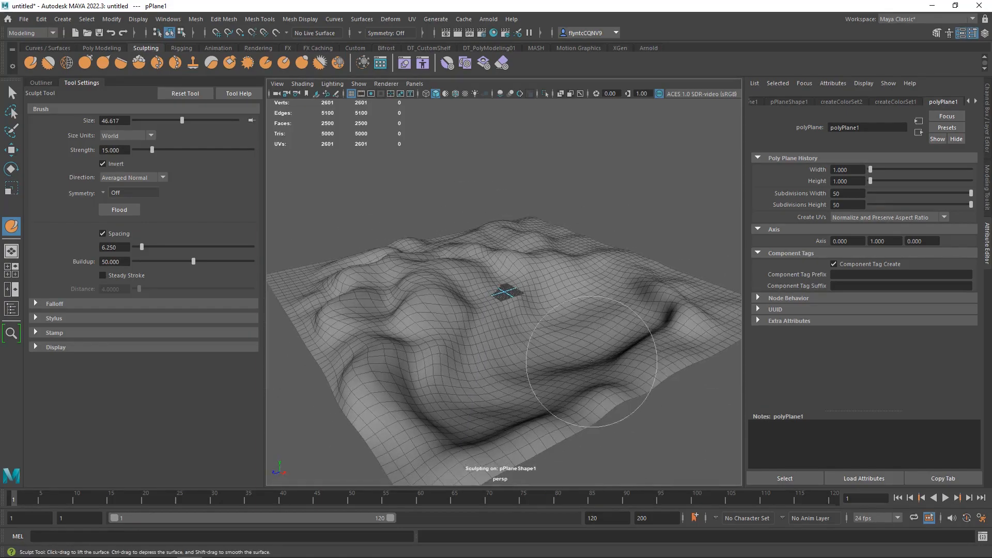
mouse_move(633, 360)
left_mouse_down("alt")
mouse_move(592, 352)
mouse_move(669, 364)
mouse_move(559, 342)
mouse_move(571, 362)
left_mouse_up("alt")
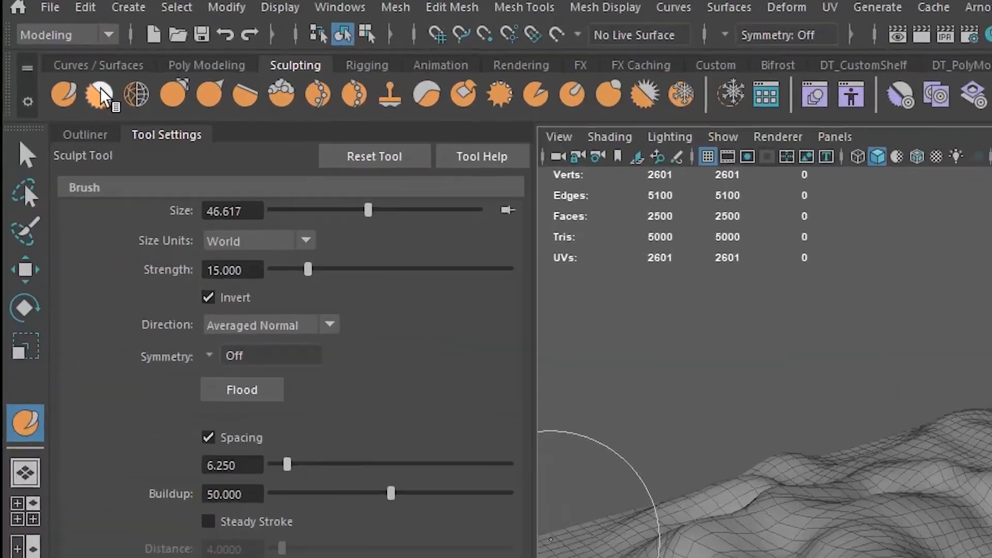
Soften the hills with the Smooth tool at strength 100, using a brush size of about 51.5
left_click(49, 62)
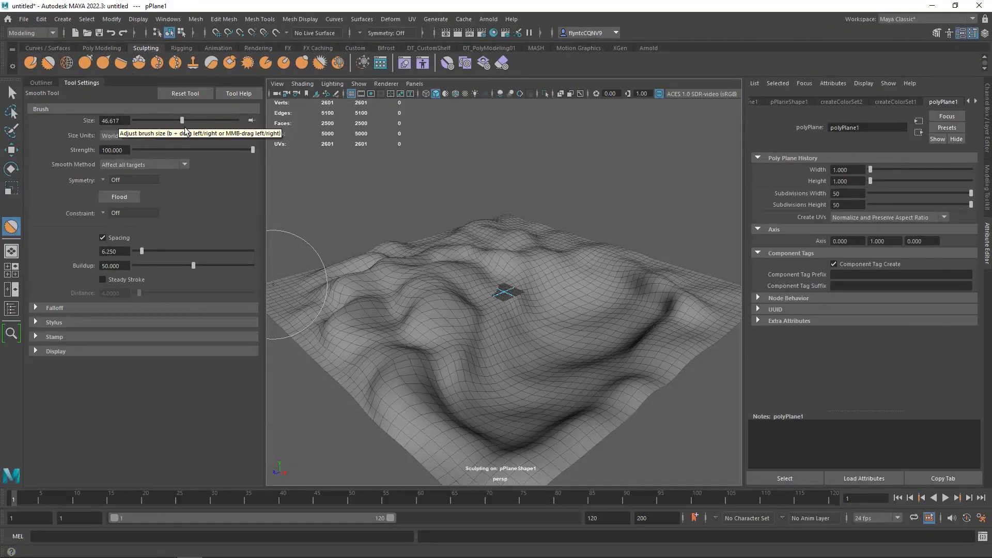
left_click_drag(179, 120, 153, 119)
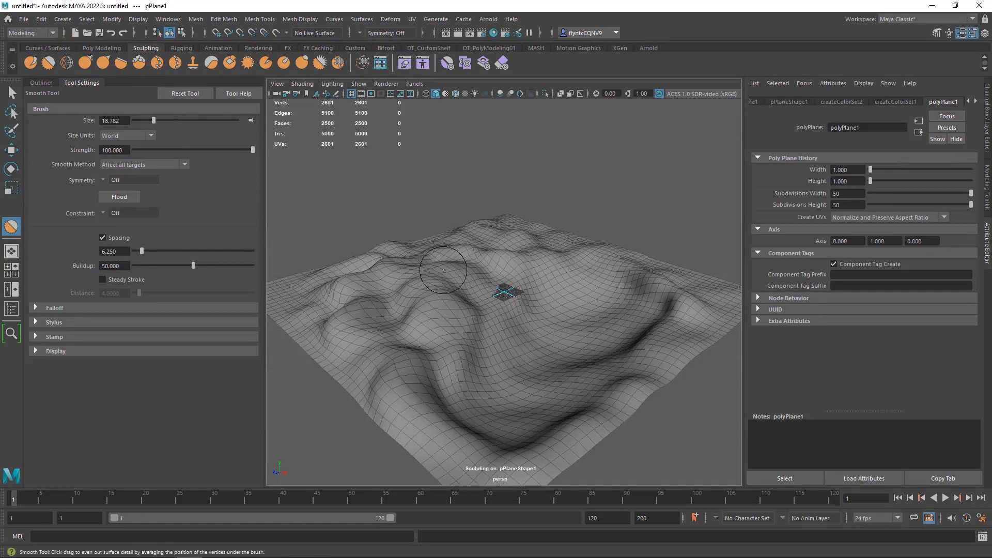
key("b")
left_click_drag(499, 257, 527, 253)
mouse_move(433, 266)
left_mouse_down()
mouse_move(333, 248)
mouse_move(412, 359)
mouse_move(516, 235)
left_mouse_up()
mouse_move(474, 265)
left_mouse_down()
mouse_move(345, 339)
mouse_move(520, 232)
mouse_move(435, 359)
mouse_move(600, 244)
mouse_move(698, 270)
mouse_move(611, 380)
mouse_move(420, 443)
mouse_move(324, 361)
left_mouse_up()
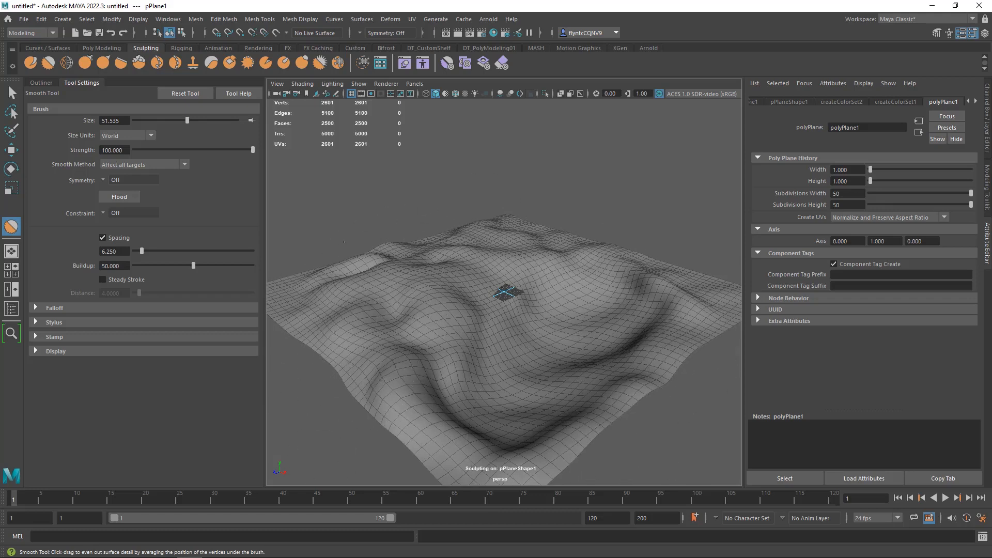
mouse_move(344, 242)
left_mouse_down()
mouse_move(343, 293)
mouse_move(483, 276)
mouse_move(366, 352)
mouse_move(572, 332)
mouse_move(517, 361)
mouse_move(635, 354)
mouse_move(544, 265)
mouse_move(586, 252)
left_mouse_up()
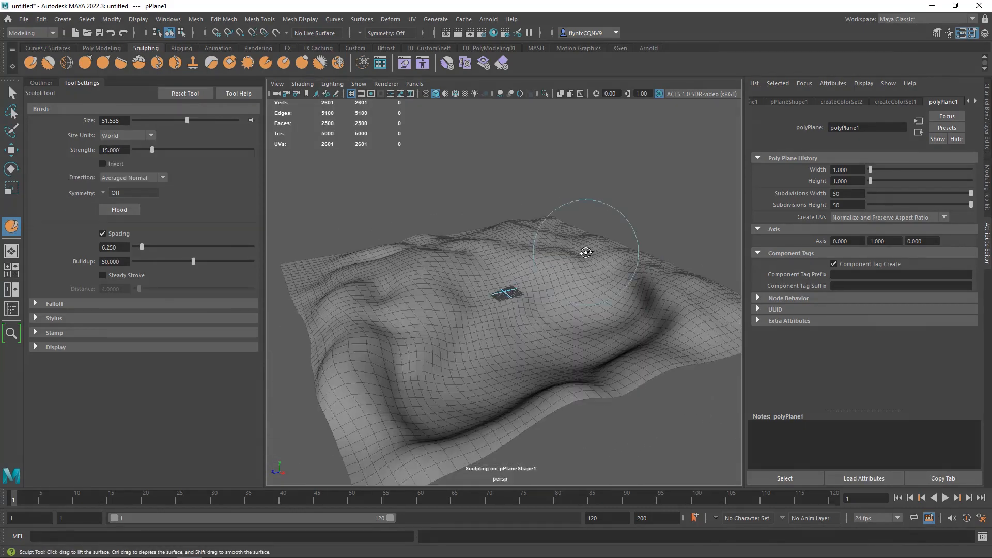
Leave sculpting with the Select tool and delete the history on all objects
left_click(13, 92)
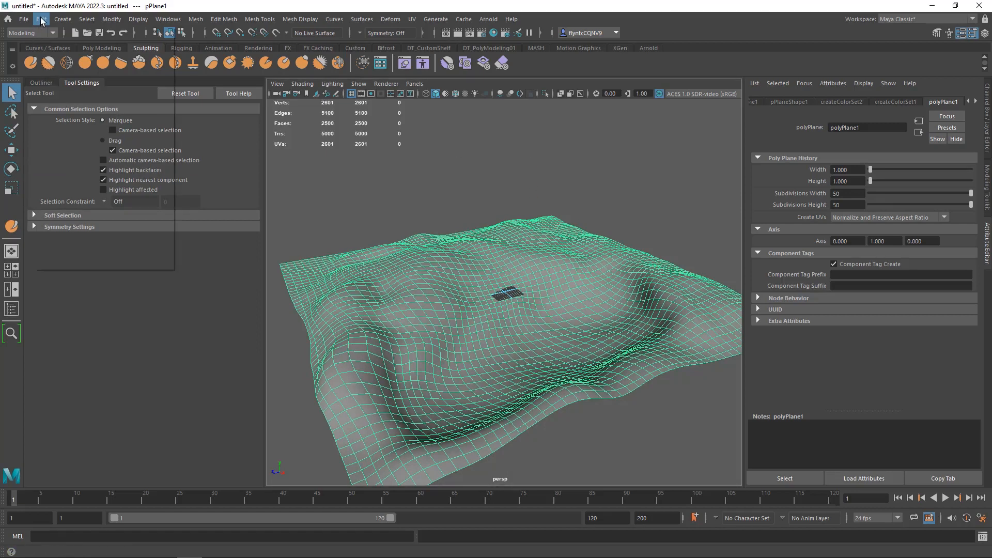
mouse_move(100, 154)
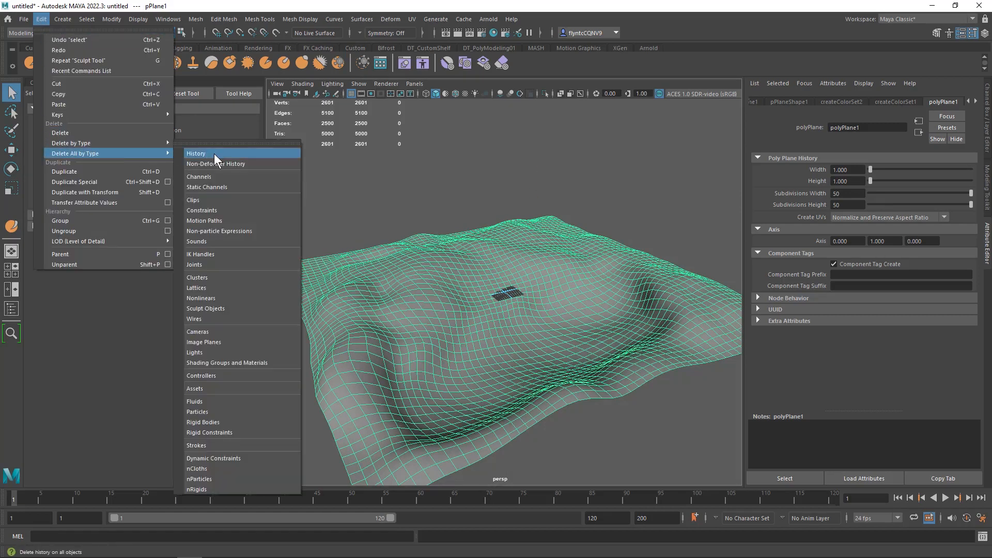
left_click(214, 153)
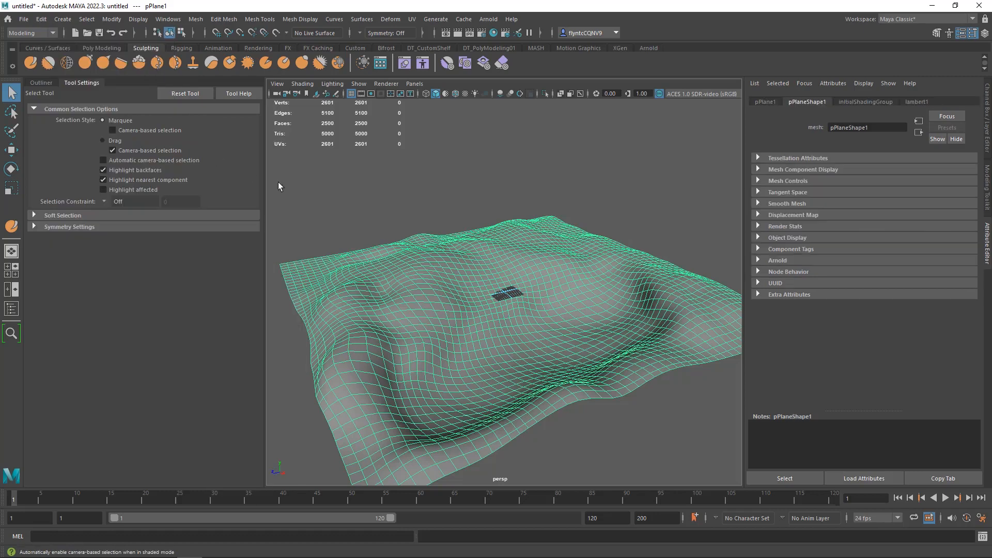
Assign a new Arnold aiStandardSurface material to the sculpted ground plane
right_click(530, 223)
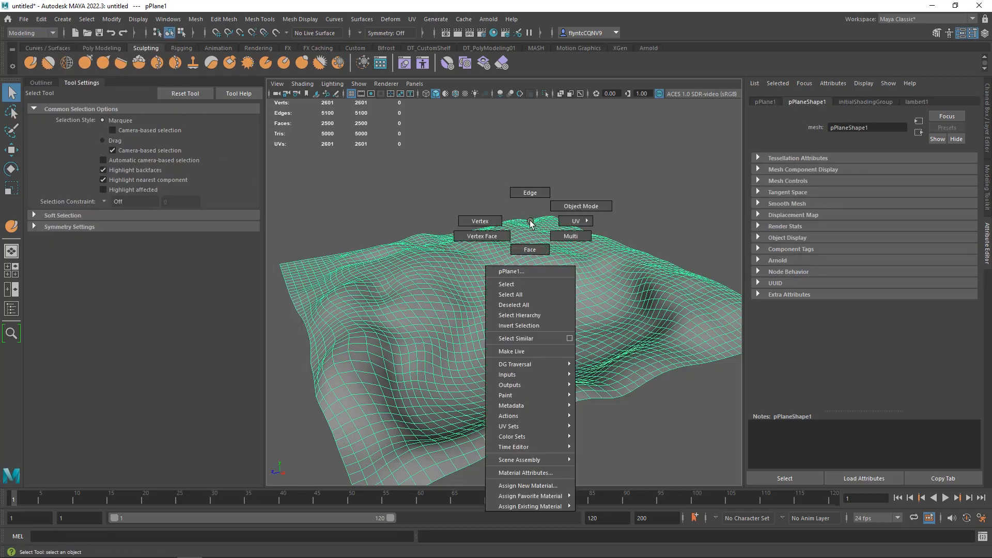
left_click(513, 485)
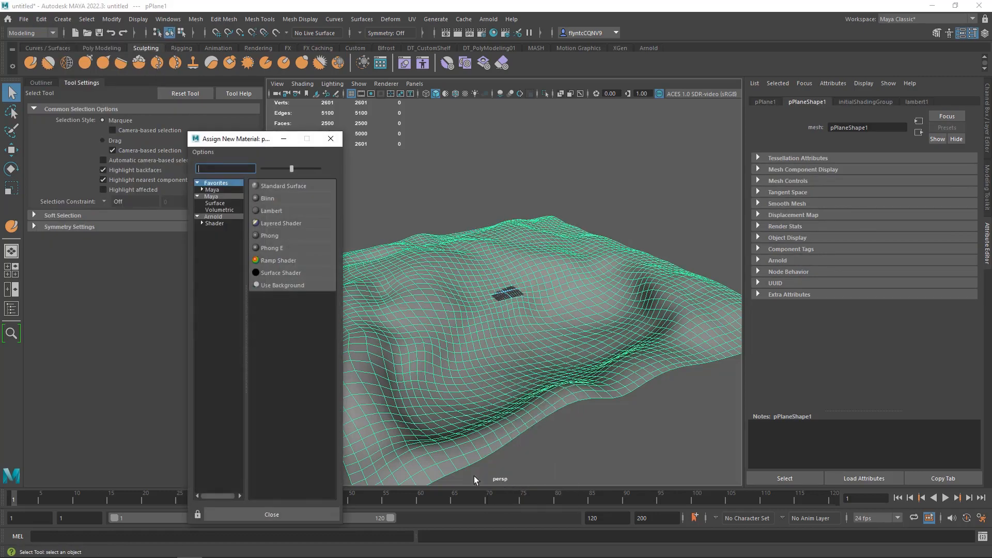
left_click(223, 216)
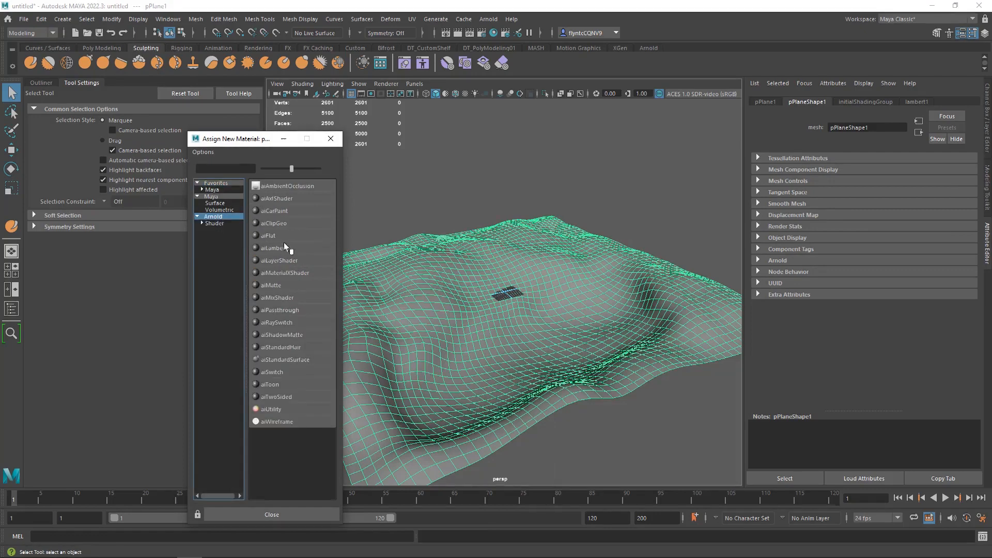
left_click(285, 360)
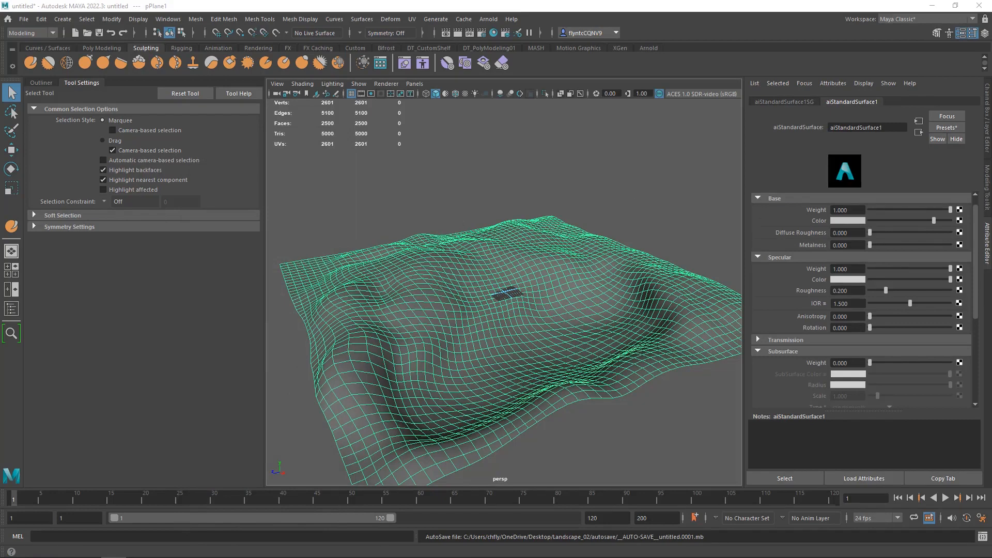
Switch to the textures.com page in the browser and download the seamless 1024x1024 image of the Grass0027 texture
left_click_drag(0, 155, 851, 36)
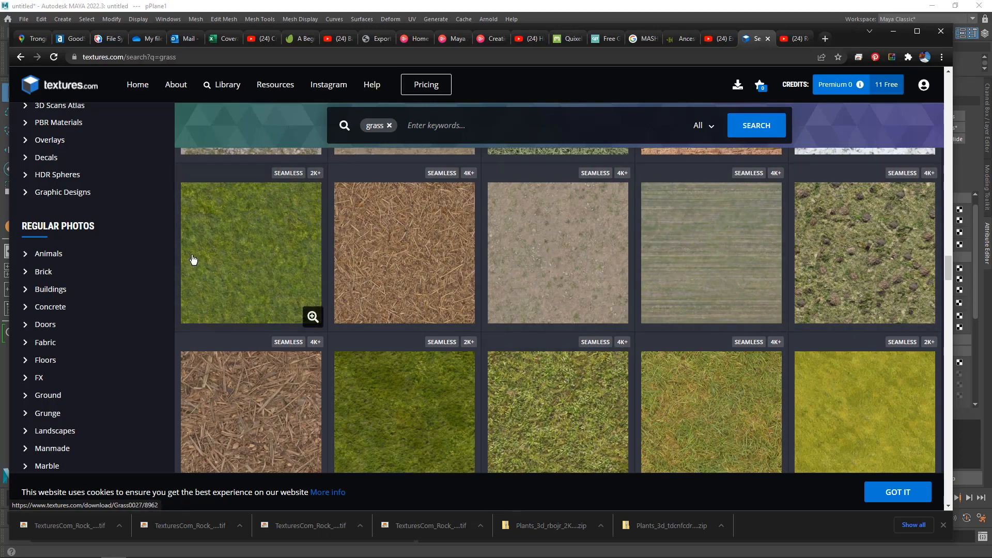
left_click(269, 218)
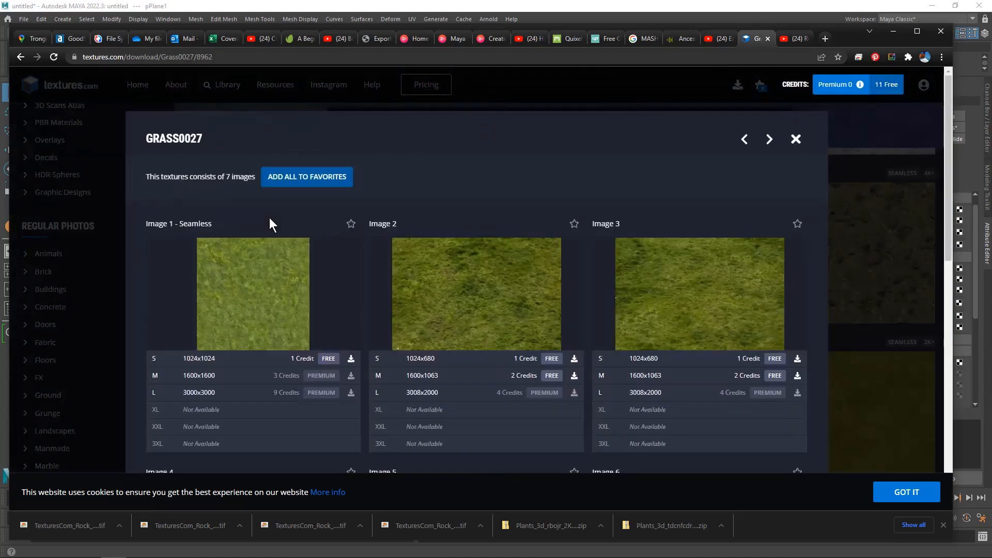
left_click(351, 360)
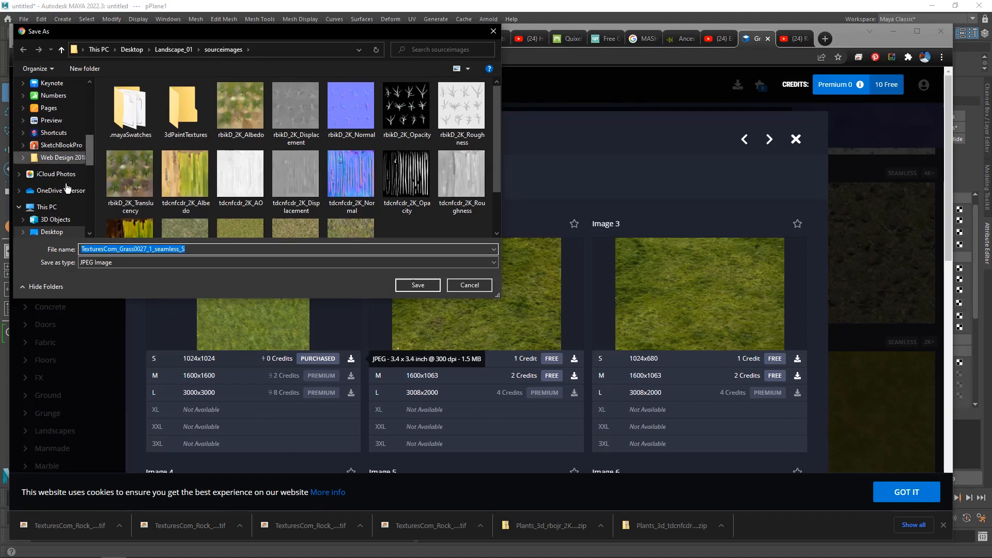
Save TexturesCom_Grass0027_1_seamless_S as a JPEG in the sourceimages folder of the Landscape_02 project on the Desktop
left_click(54, 231)
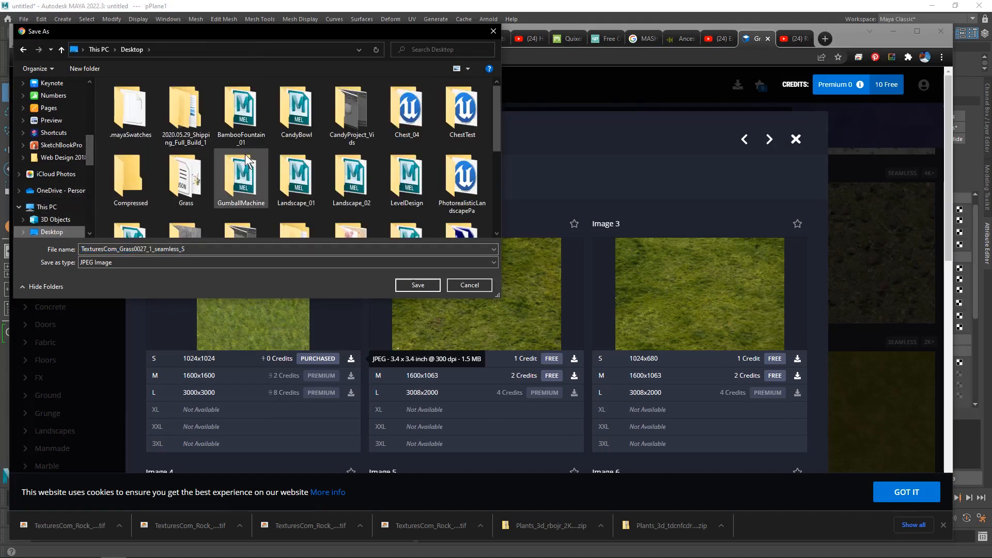
scroll(255, 154, "down", 1)
scroll(270, 154, "up", 1)
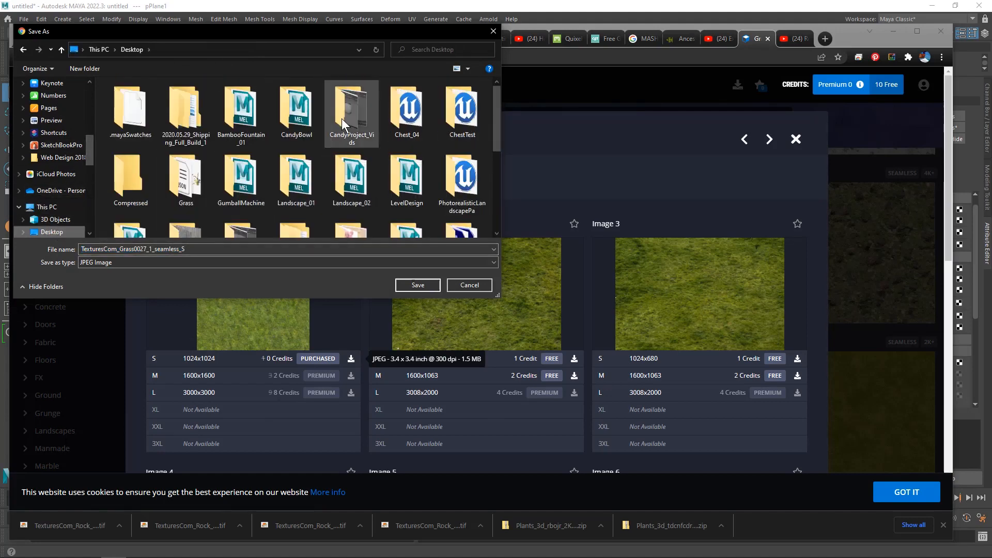
double_click(359, 177)
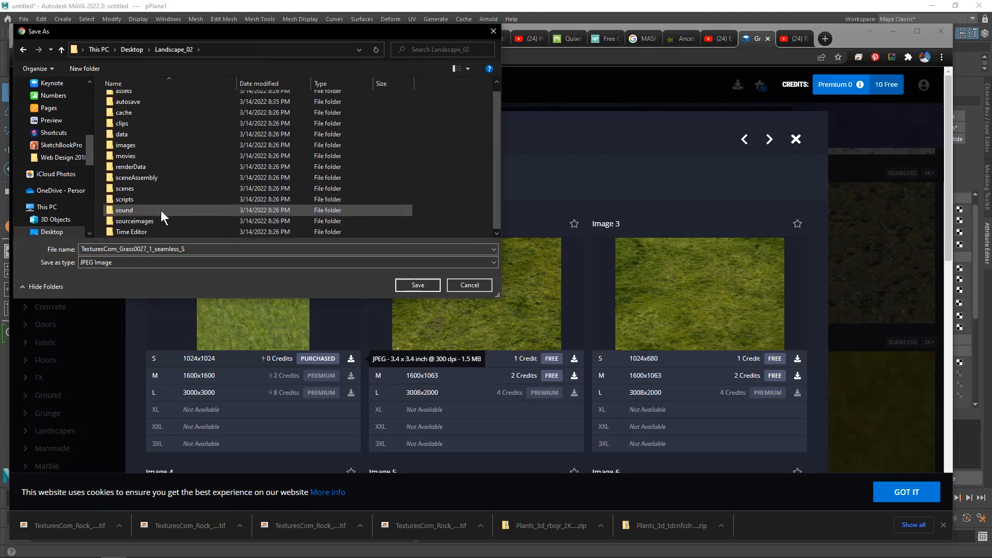
double_click(161, 220)
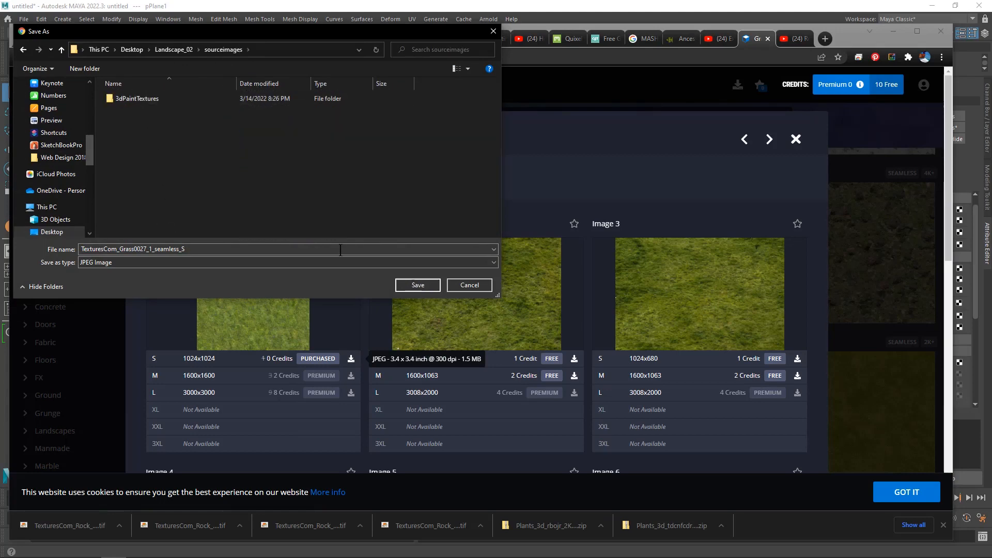
left_click(423, 284)
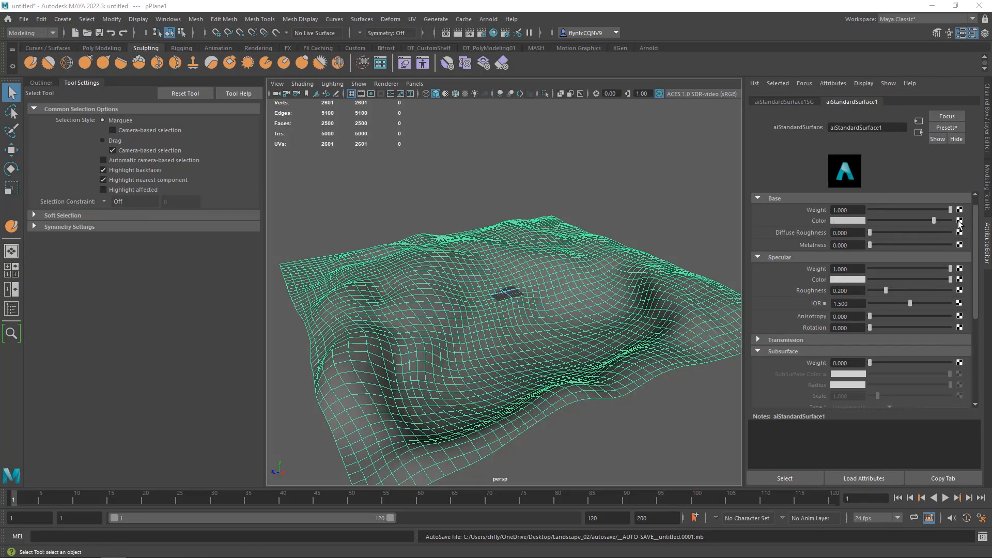
Switch back to Maya and connect a File texture using TexturesCom_Grass0027_1_seamless_S.jpg to the material's base color
left_click(959, 221)
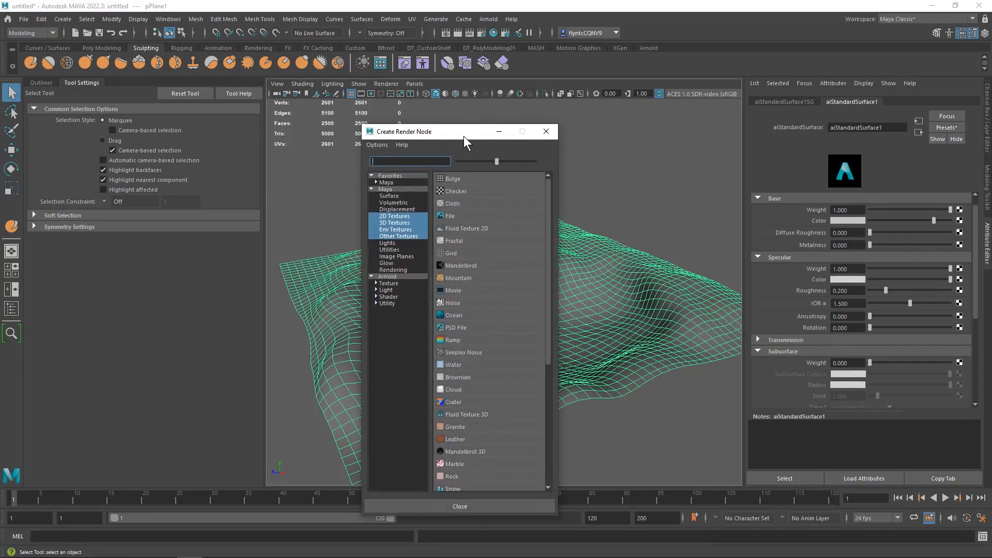
left_click_drag(463, 136, 467, 134)
left_click(453, 212)
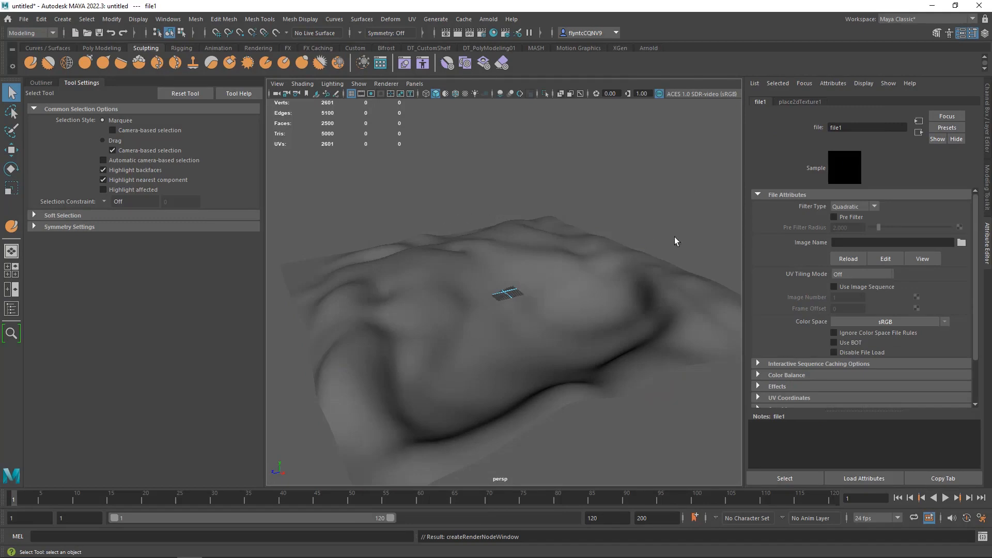
left_click(961, 242)
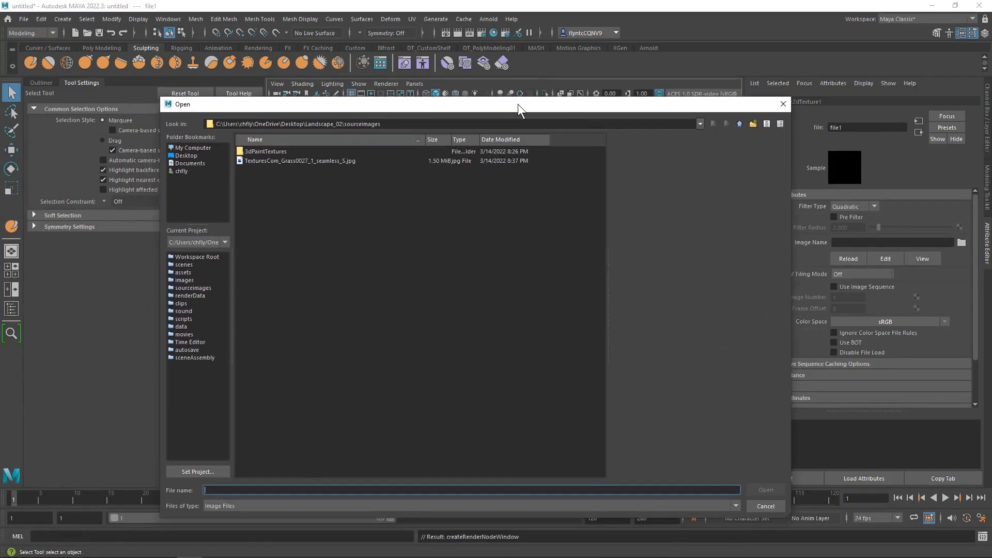
left_click(277, 157)
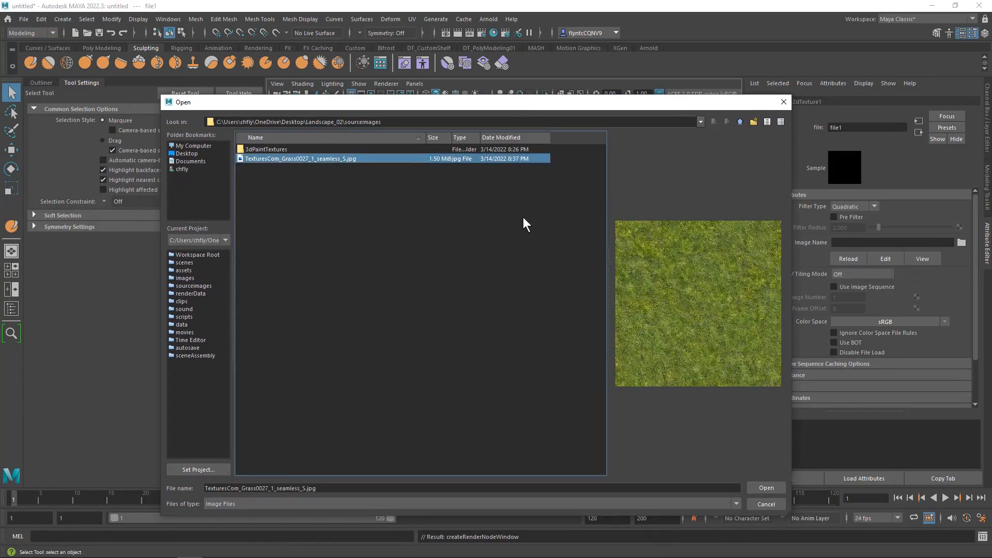
left_click(770, 487)
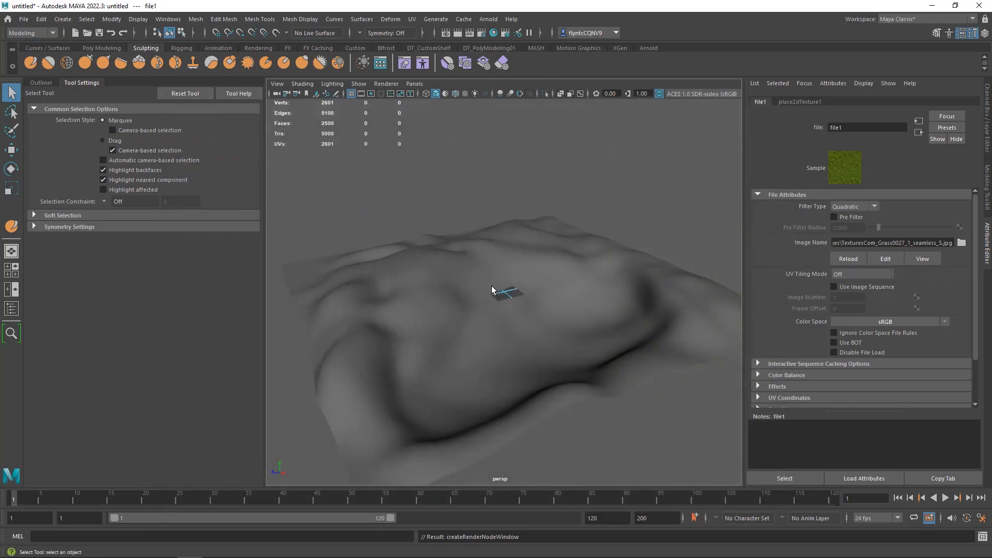
Turn on textured display in the viewport and examine the grass texture on the hills up close
left_click(468, 96)
left_click_drag(536, 367, 508, 373, "alt")
scroll(500, 324, "down", 5)
scroll(500, 323, "up", 9)
scroll(501, 323, "up", 3)
mouse_move(500, 324)
left_mouse_down("alt")
mouse_move(516, 319)
mouse_move(510, 309)
left_mouse_up("alt")
middle_click_drag(497, 341, 567, 350, "alt")
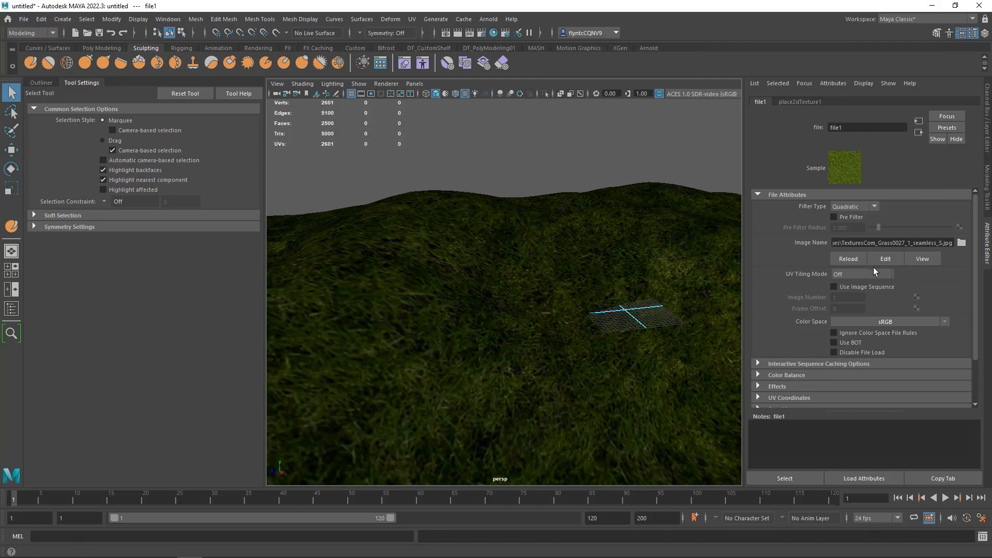
Set the grass texture's Repeat UV to 5 by 5 in its 2D placement node
left_click(805, 102)
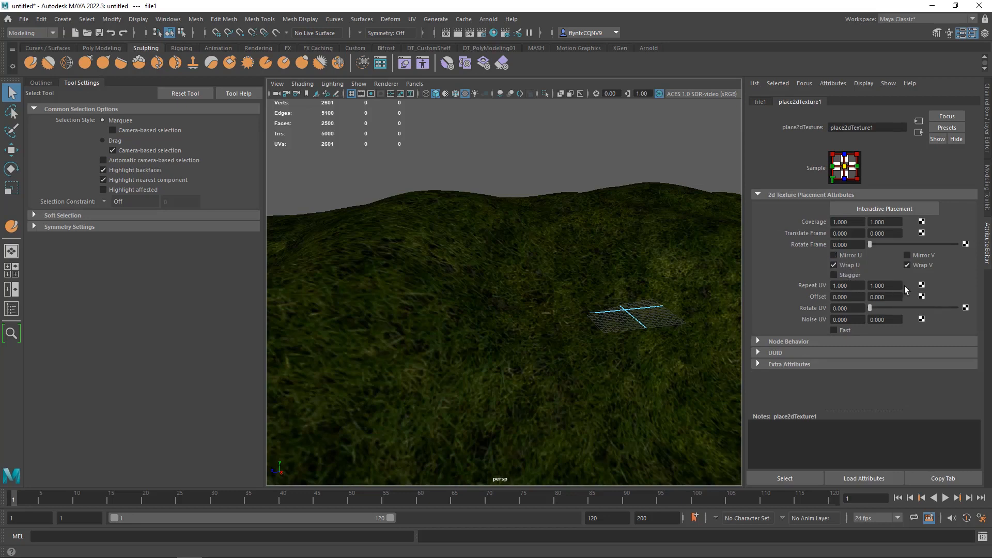
left_click(860, 287)
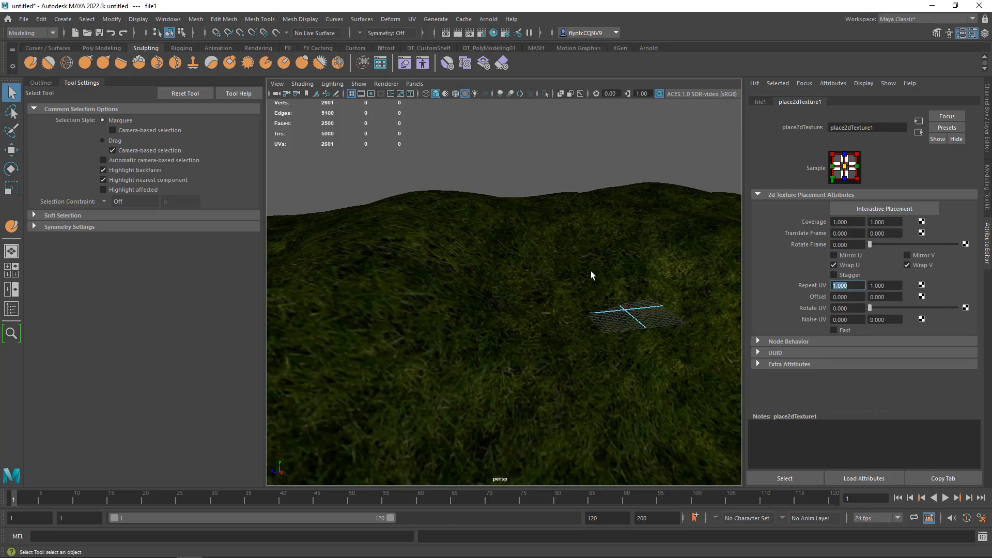
type("5")
key("Tab")
type("5")
key("Tab")
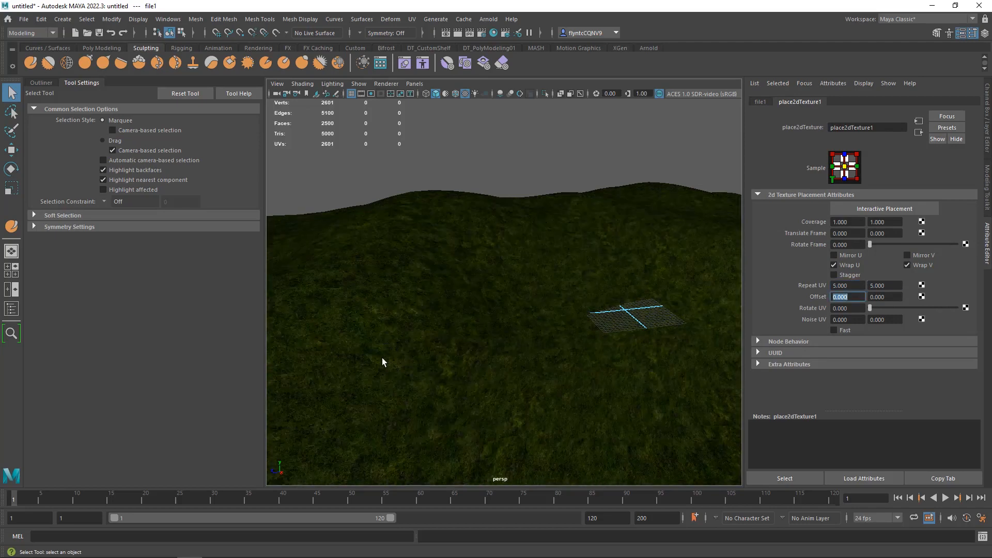
Examine the tiled grass across the terrain from close up and from a distance
left_click_drag(382, 362, 530, 232, "alt")
scroll(531, 247, "up", 4)
scroll(532, 247, "down", 5)
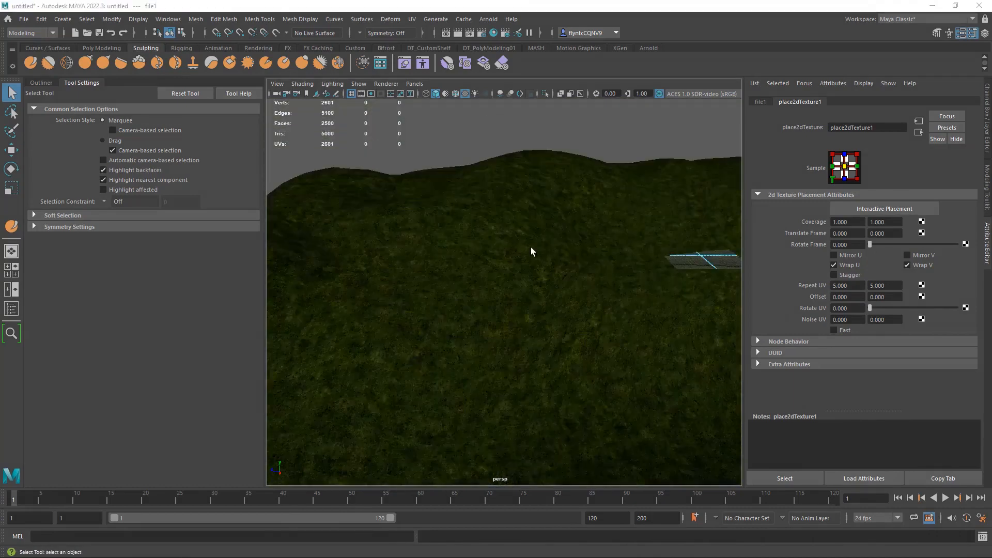
scroll(531, 247, "down", 4)
left_click_drag(565, 294, 600, 299, "alt")
middle_click_drag(600, 299, 492, 291, "alt")
left_click_drag(492, 291, 477, 301, "alt")
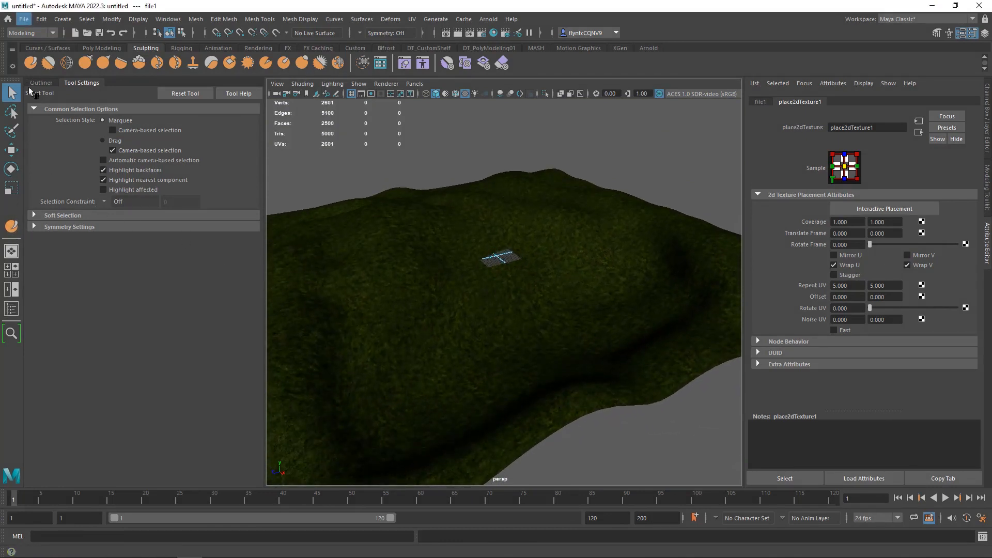
Activate the Sculpt tool and load bw_coralTiled.tif from the Sculpting Stamps examples as its stamp image
left_click(12, 225)
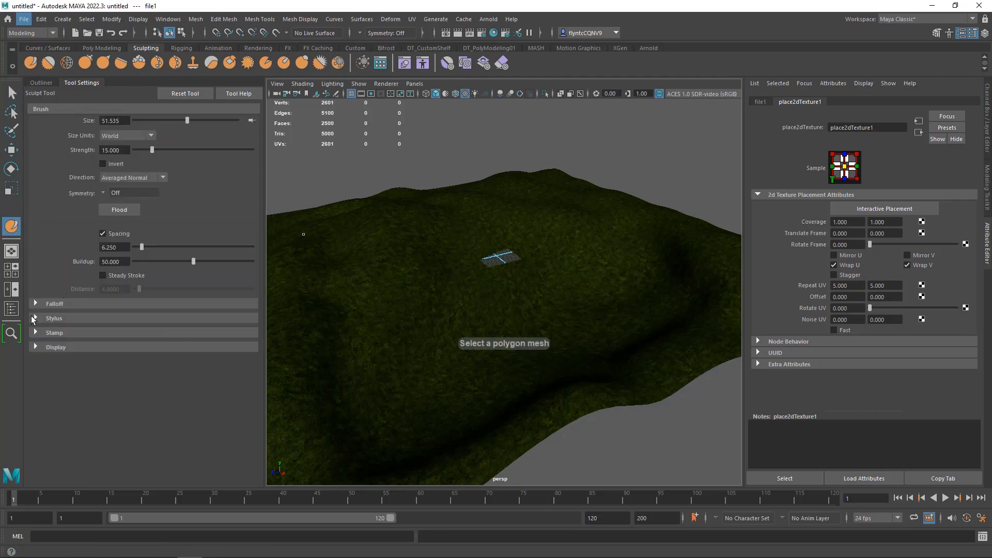
left_click(36, 331)
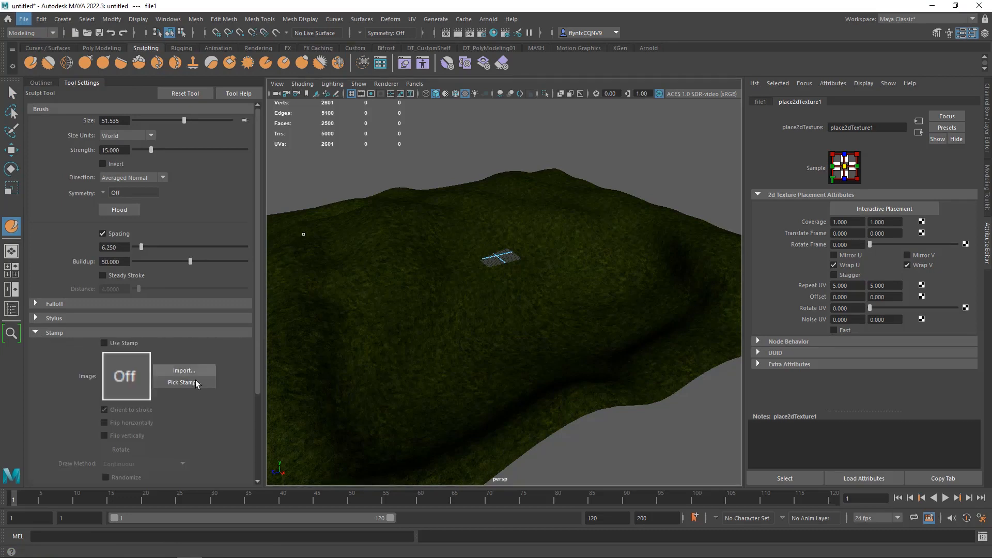
left_click(190, 382)
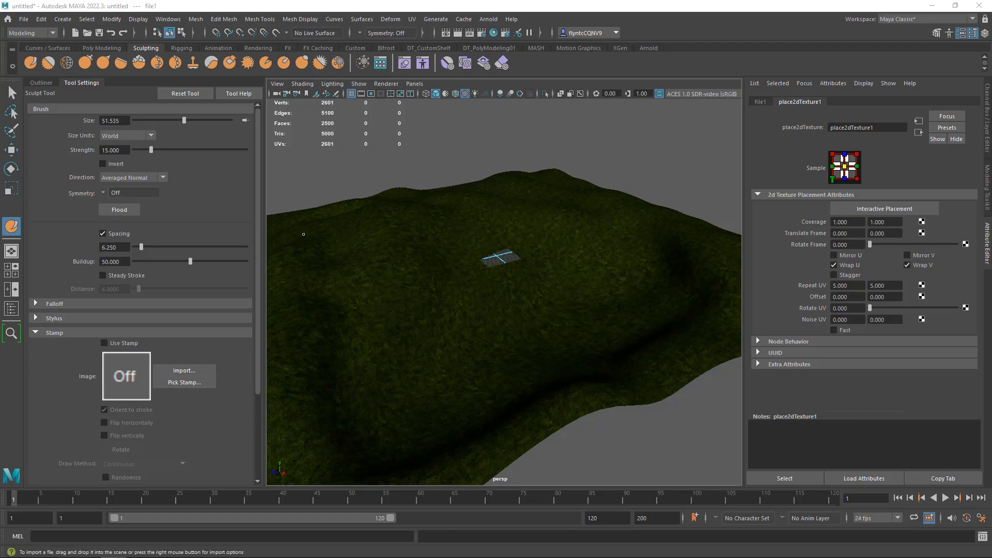
left_click_drag(629, 196, 500, 149)
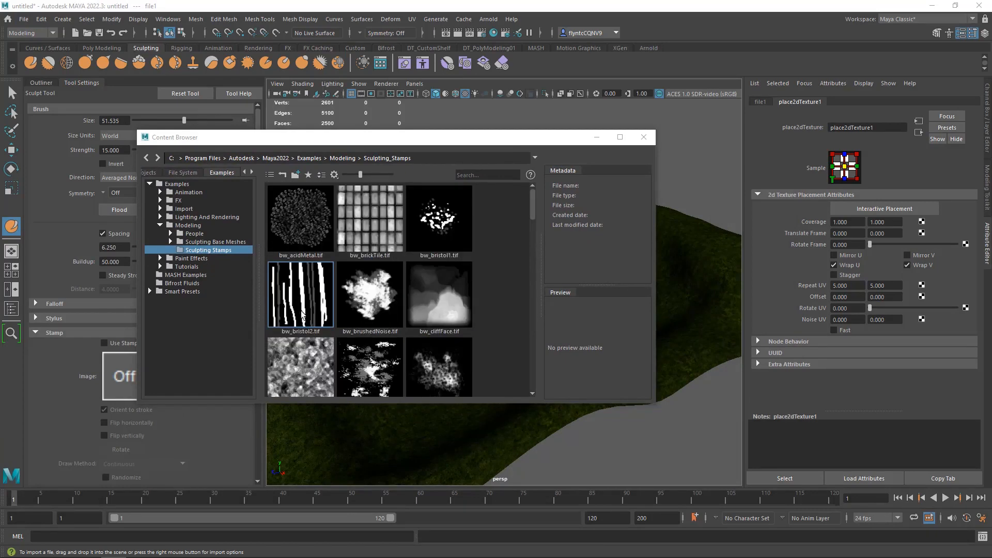
left_click(297, 367)
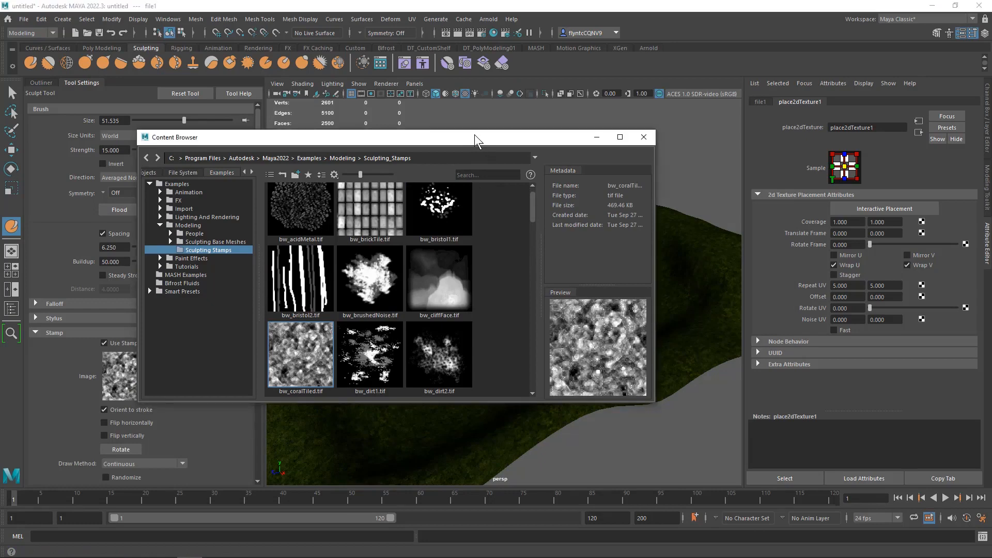
left_click(643, 137)
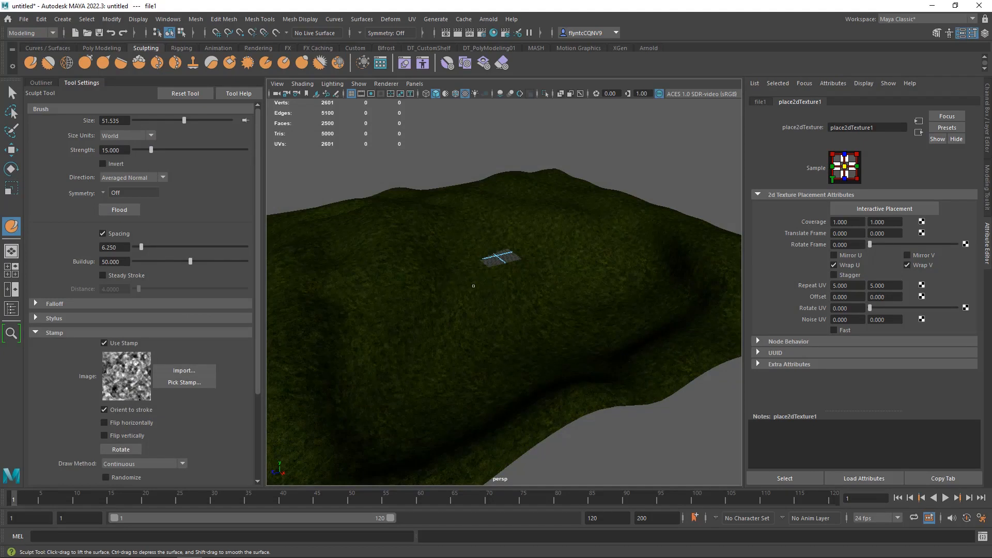
Target the terrain mesh with a brush size of about 39.4 and strength of about 45.1, undoing the last test stroke
left_click(626, 279)
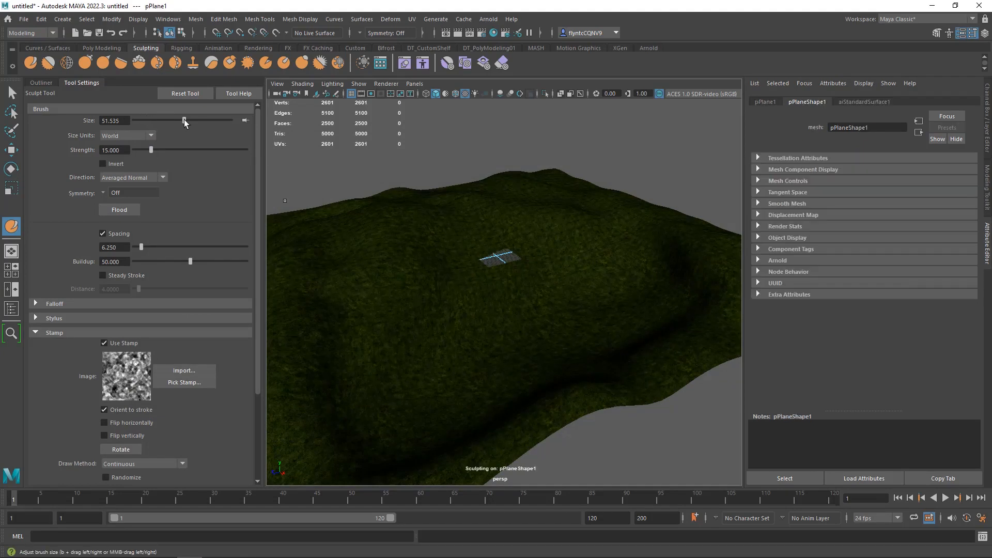
left_click_drag(184, 120, 163, 120)
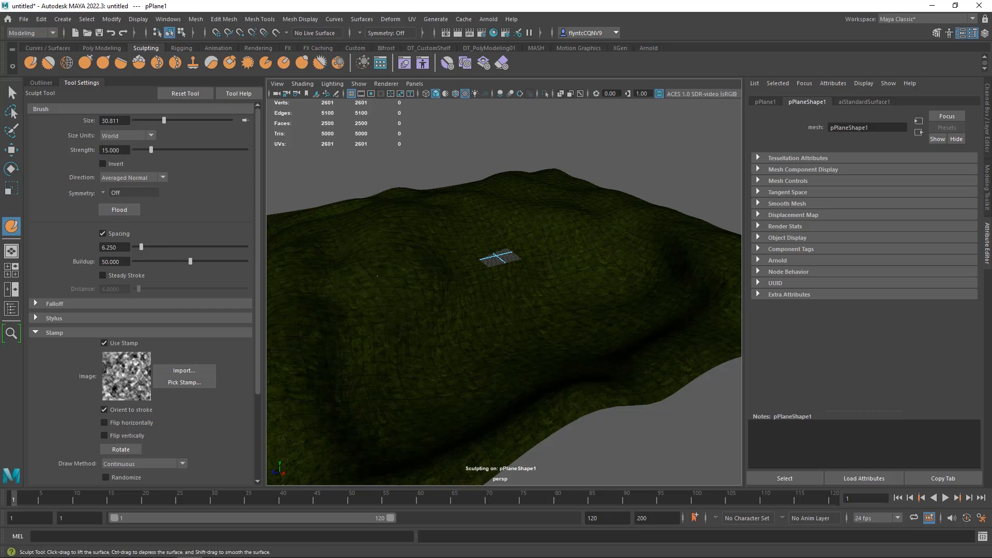
key("ctrl+z")
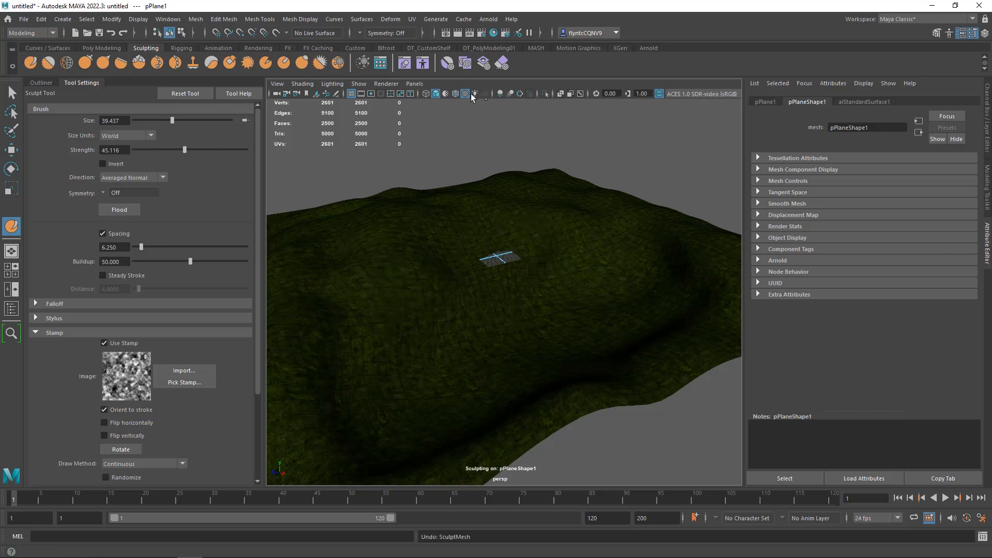
Sculpt bumpy stamped relief onto the hills around the terrain's center with textures hidden, then restore textured display
left_click(466, 95)
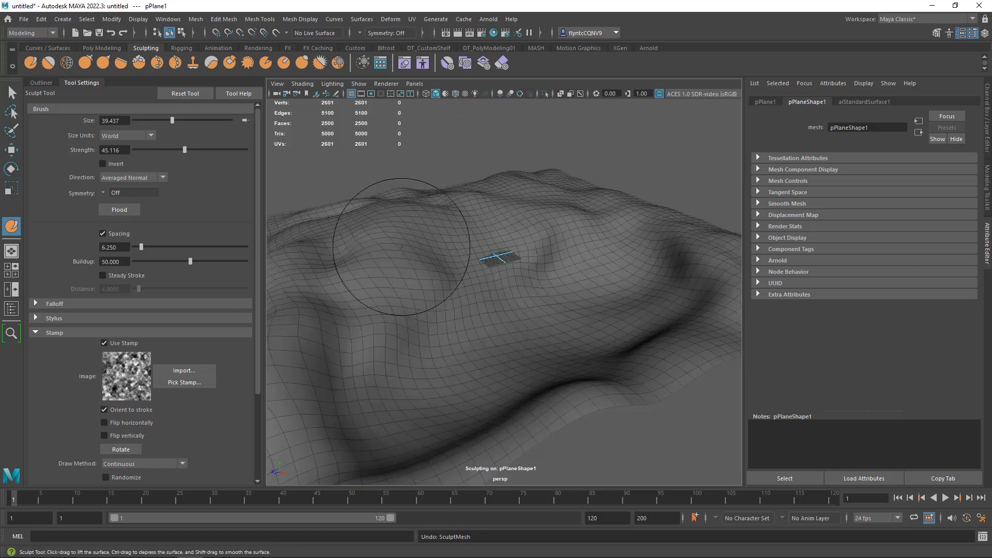
mouse_move(404, 255)
left_mouse_down()
mouse_move(427, 241)
mouse_move(367, 281)
mouse_move(398, 287)
mouse_move(492, 238)
mouse_move(427, 236)
mouse_move(543, 228)
mouse_move(414, 235)
mouse_move(341, 287)
left_mouse_up()
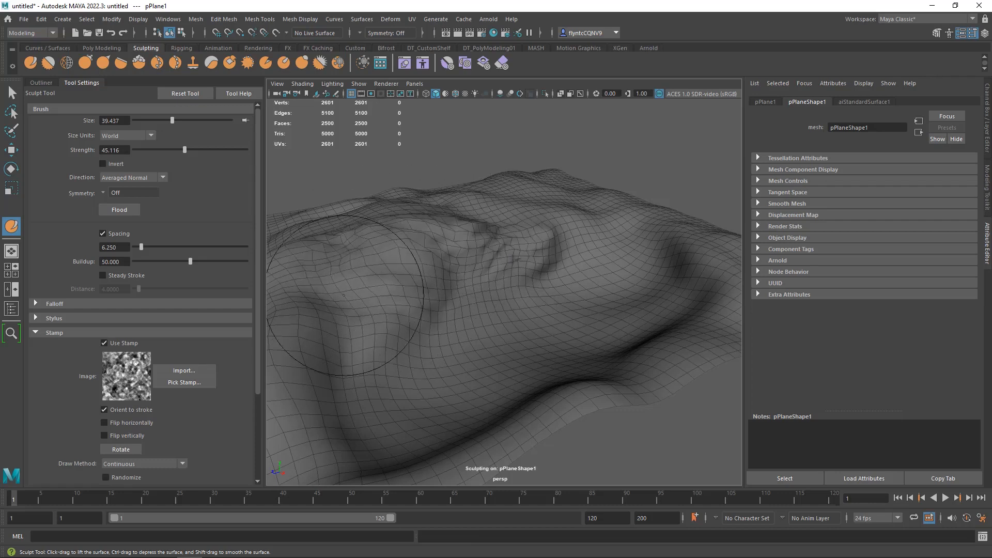
mouse_move(525, 234)
left_mouse_down()
mouse_move(574, 214)
mouse_move(395, 294)
mouse_move(543, 222)
mouse_move(594, 223)
left_mouse_up()
key("6")
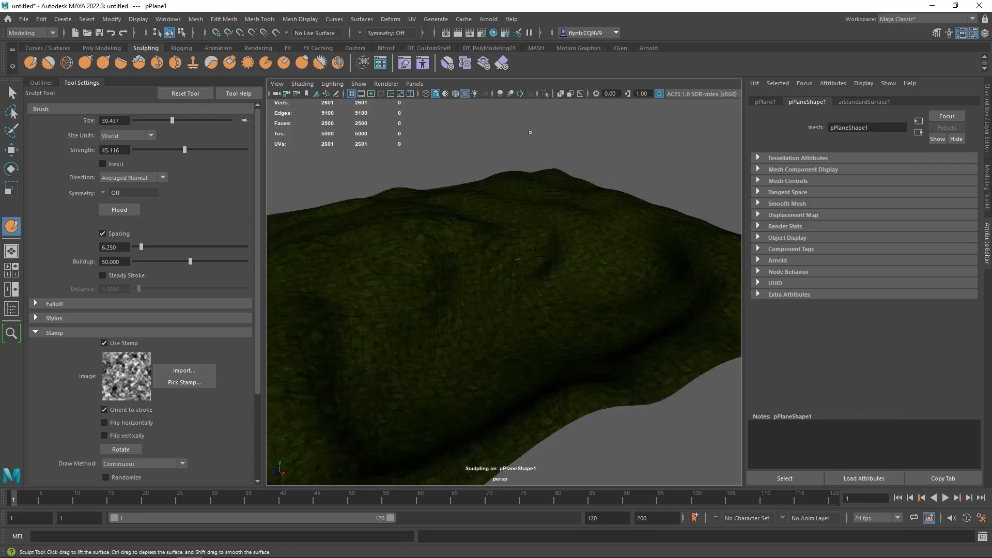